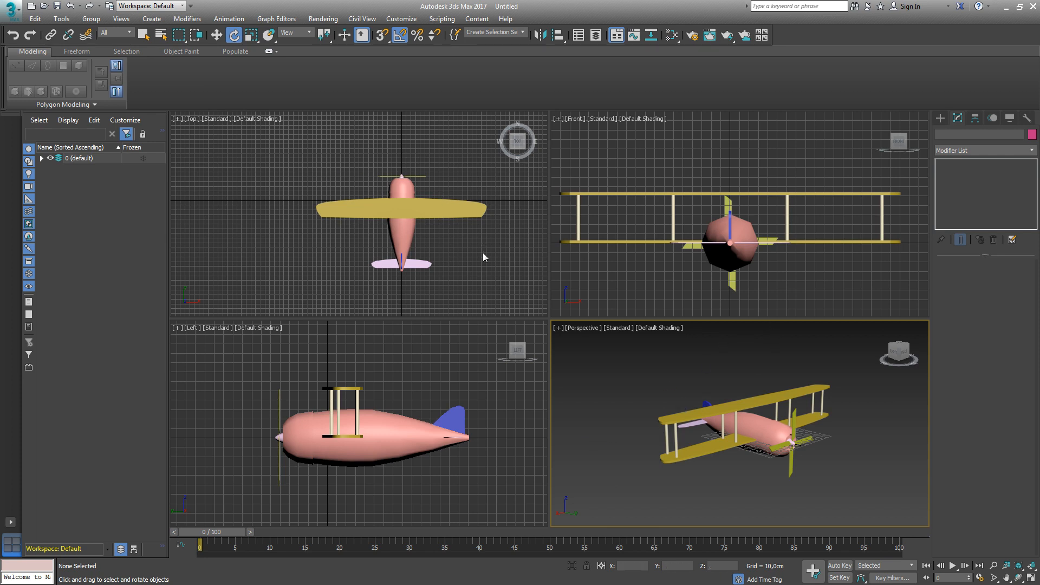
- Examine the biplane from an angled rear view in the Front viewport
middle_click_drag(444, 187, 408, 176)
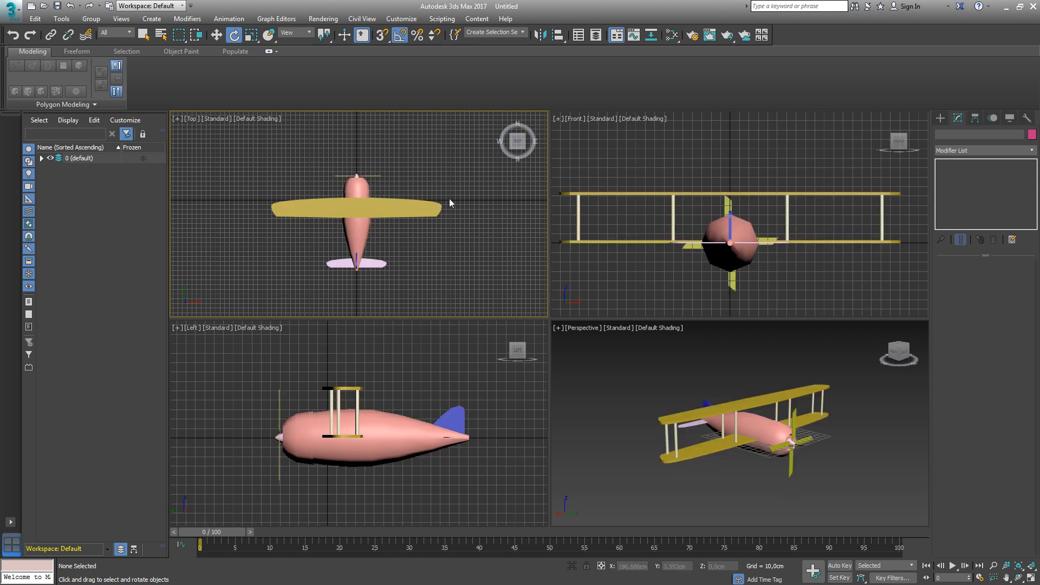
middle_click_drag(748, 186, 755, 184)
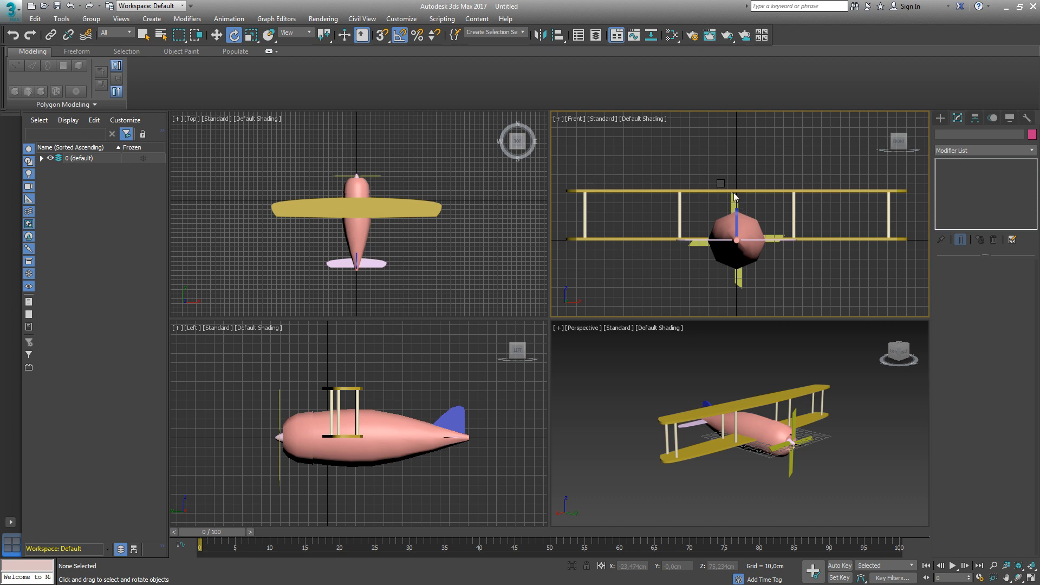
key("alt")
middle_click_drag(678, 158, 718, 188, "alt")
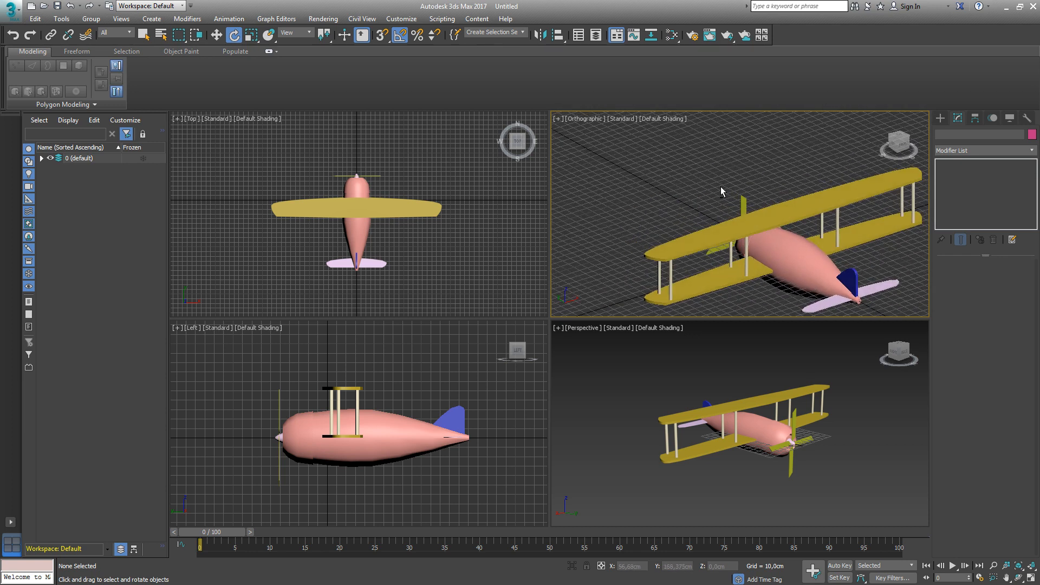
middle_click_drag(782, 198, 713, 177)
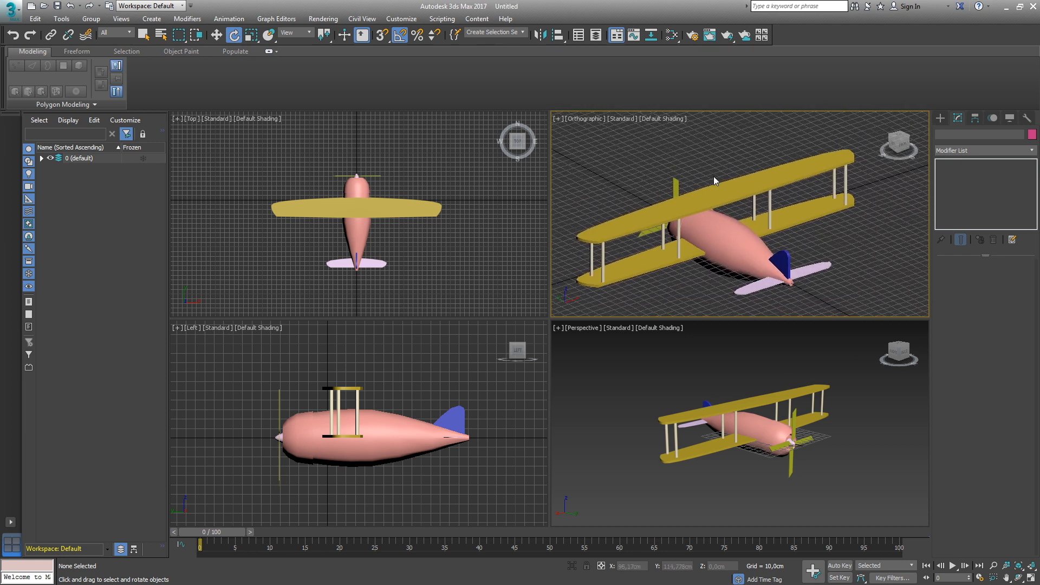
scroll(714, 178, "down", 2)
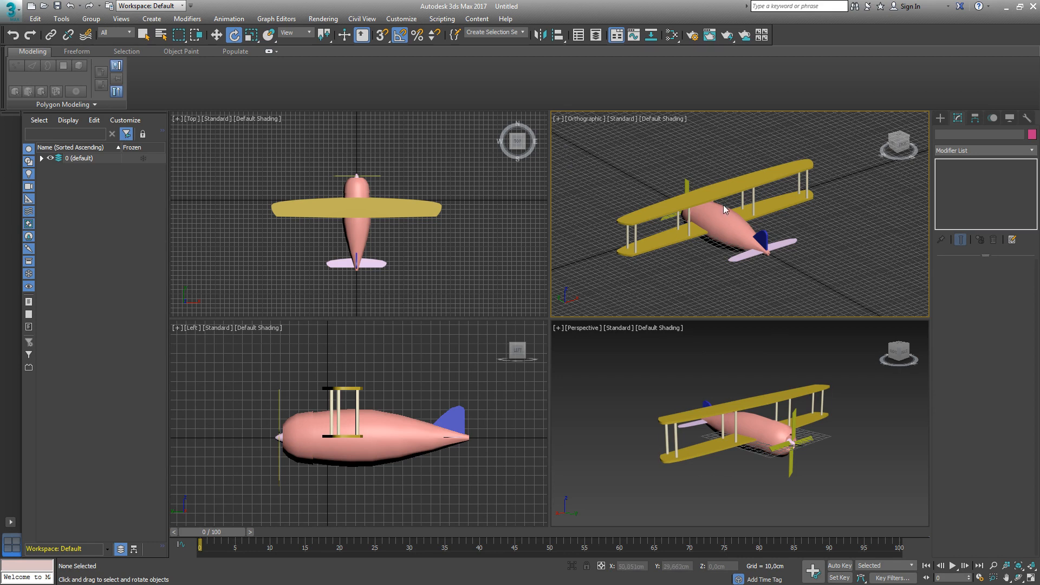
- Rotate the whole plane group 180 degrees about the vertical Z axis so its nose points the opposite way
left_click(685, 196)
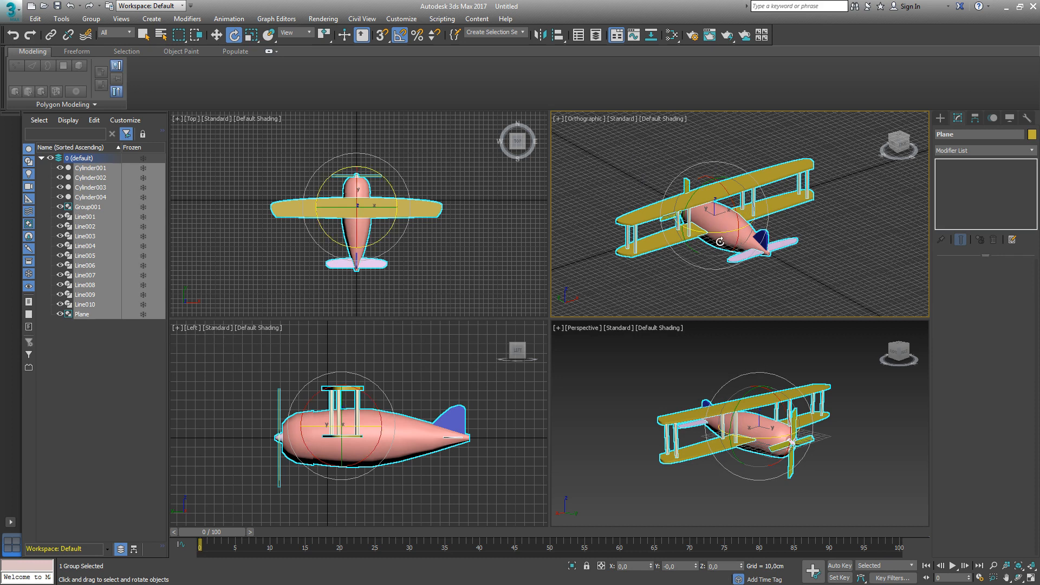
left_click(798, 233)
left_click(715, 224)
key("f")
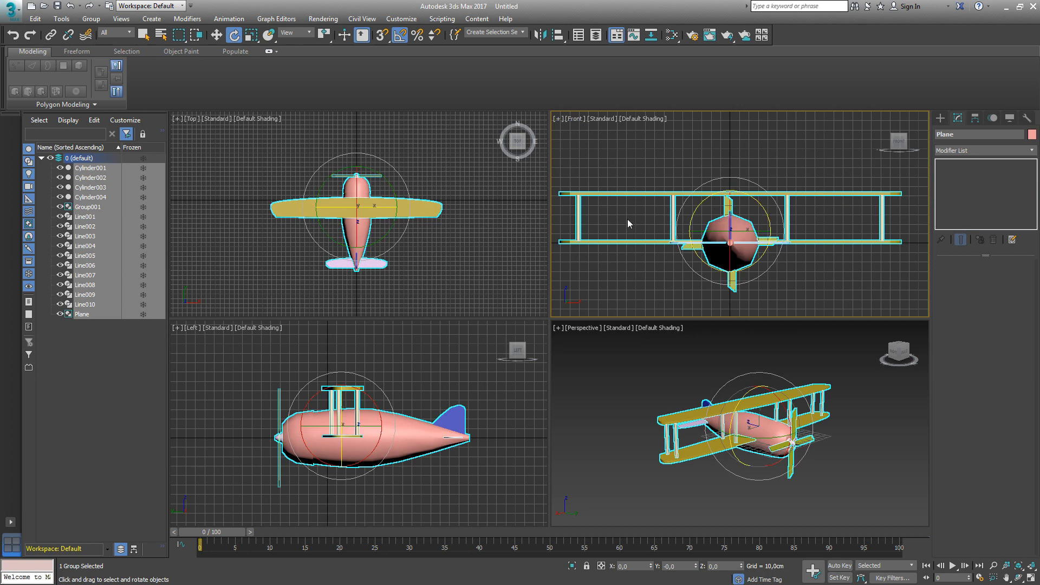
middle_click_drag(704, 176, 732, 258, "alt")
scroll(732, 258, "down", 3)
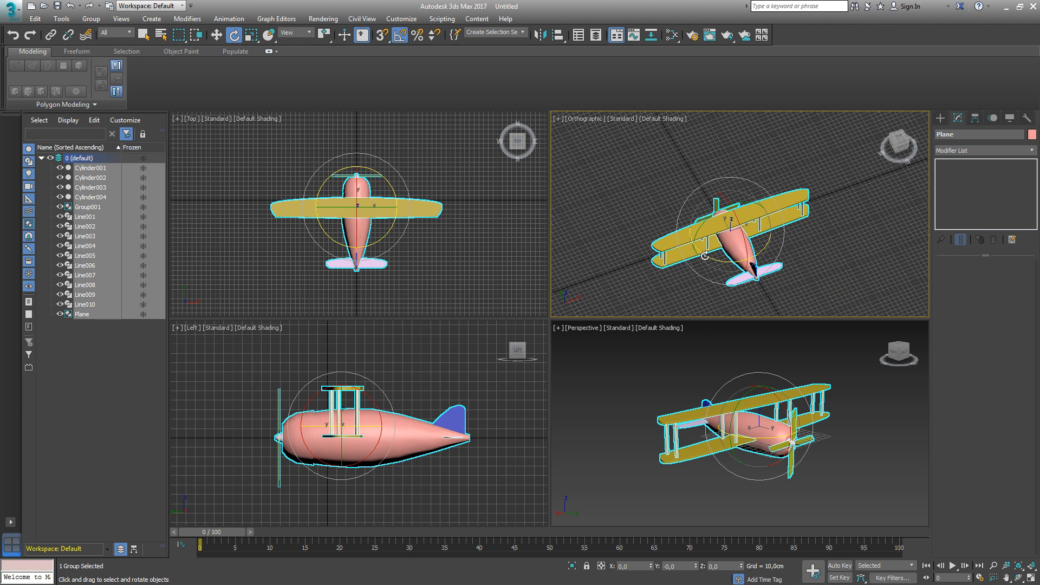
left_click(400, 35)
mouse_move(714, 253)
left_mouse_down()
mouse_move(817, 269)
mouse_move(806, 272)
left_mouse_up()
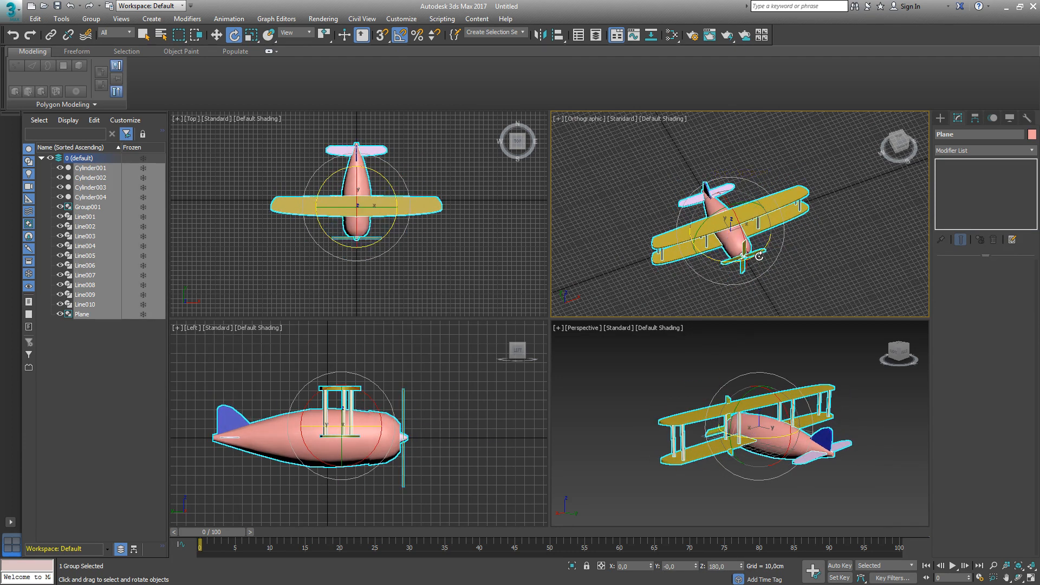
- Restore the orbited viewport to the Front view and inspect the plane's new orientation there and in perspective
middle_click_drag(681, 388, 855, 398, "alt")
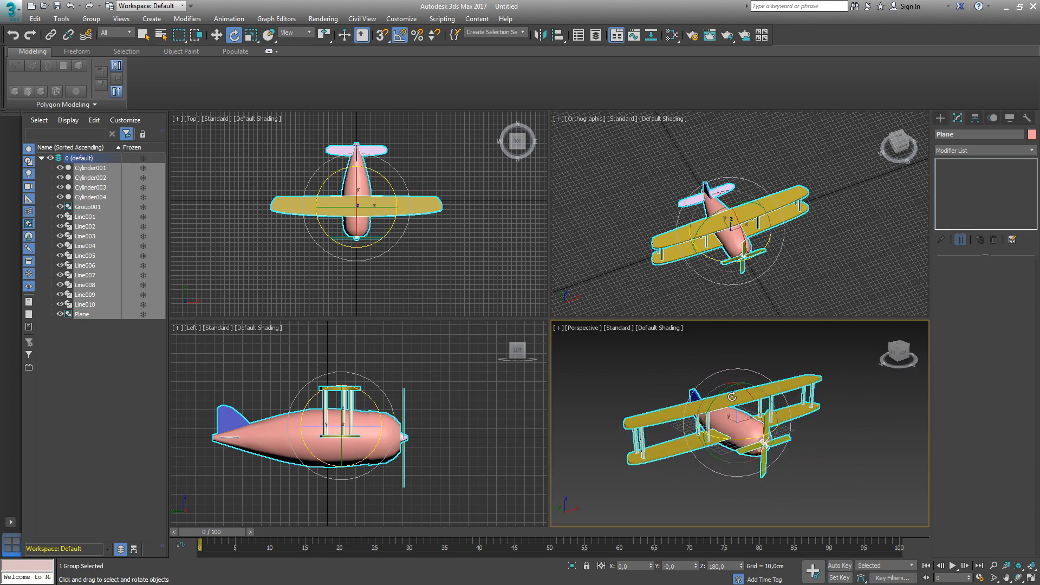
right_click(738, 235)
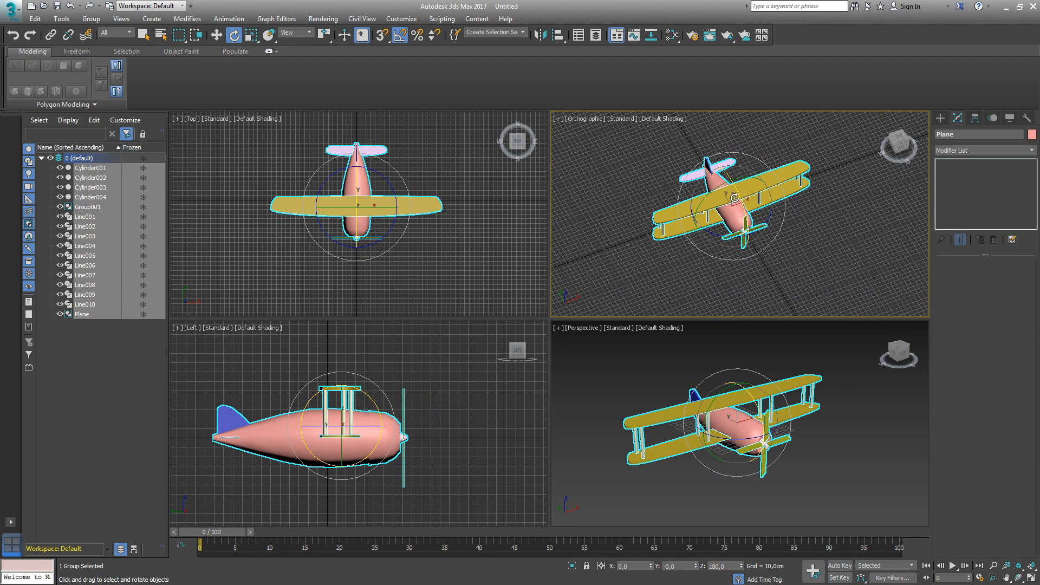
key("f")
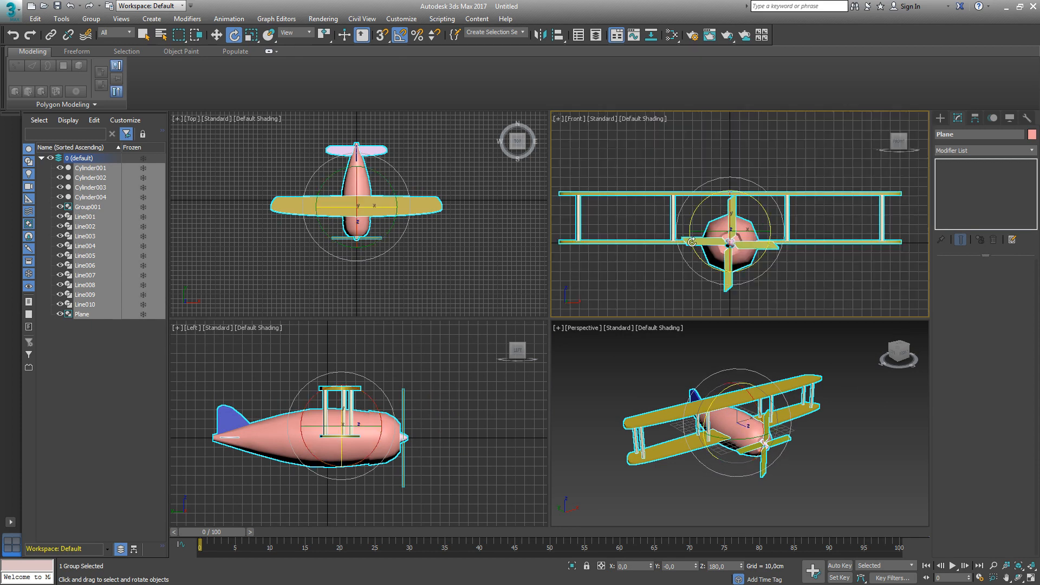
left_click(711, 146)
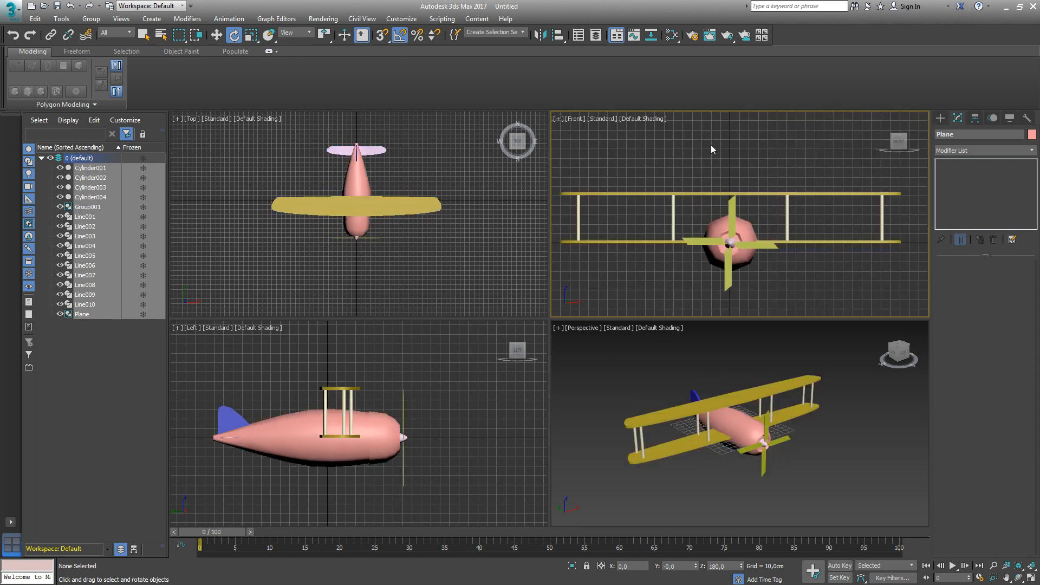
left_click(738, 192)
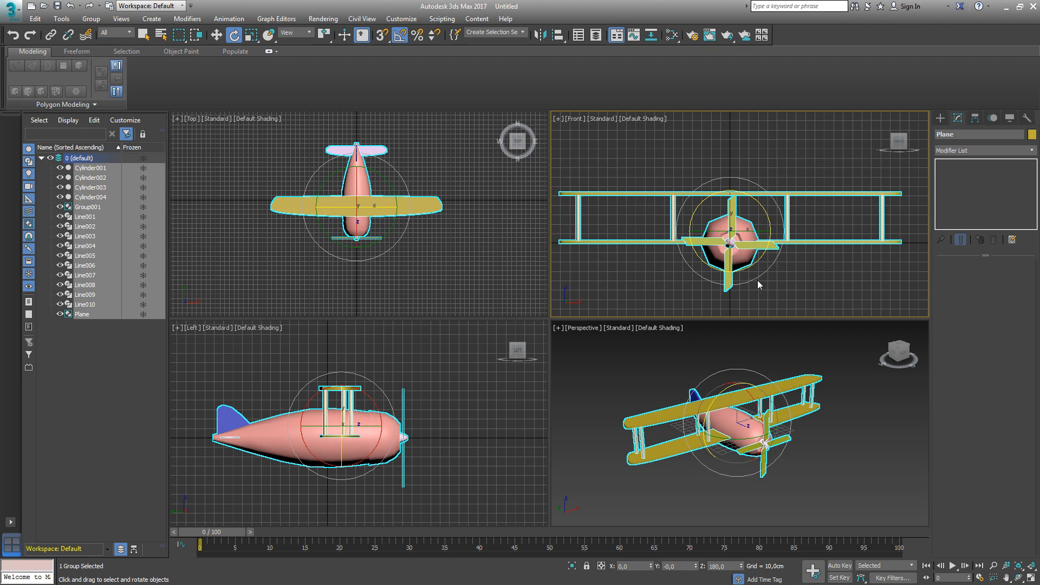
left_click(693, 145)
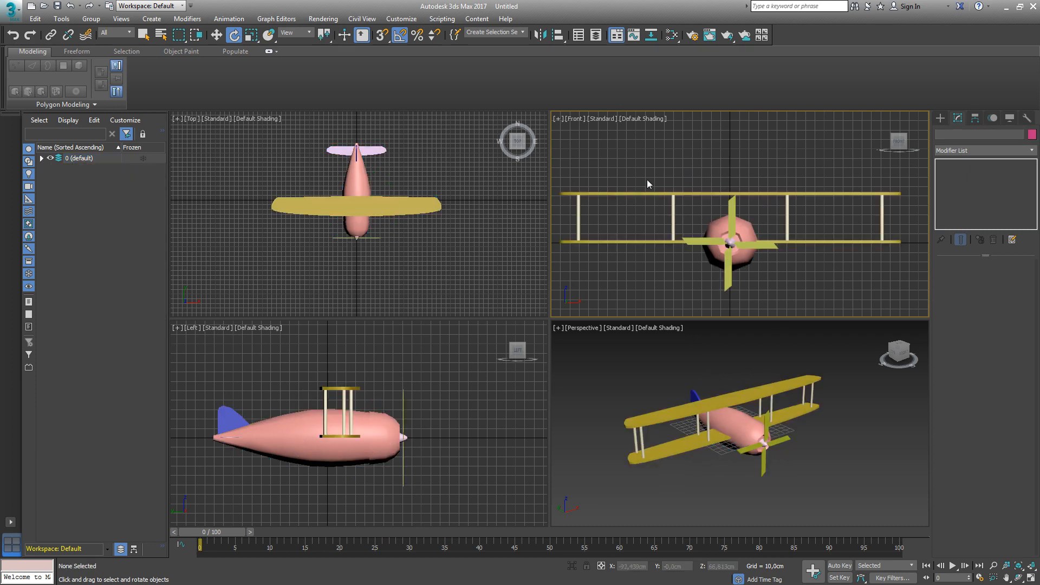
middle_click_drag(723, 403, 654, 409, "alt")
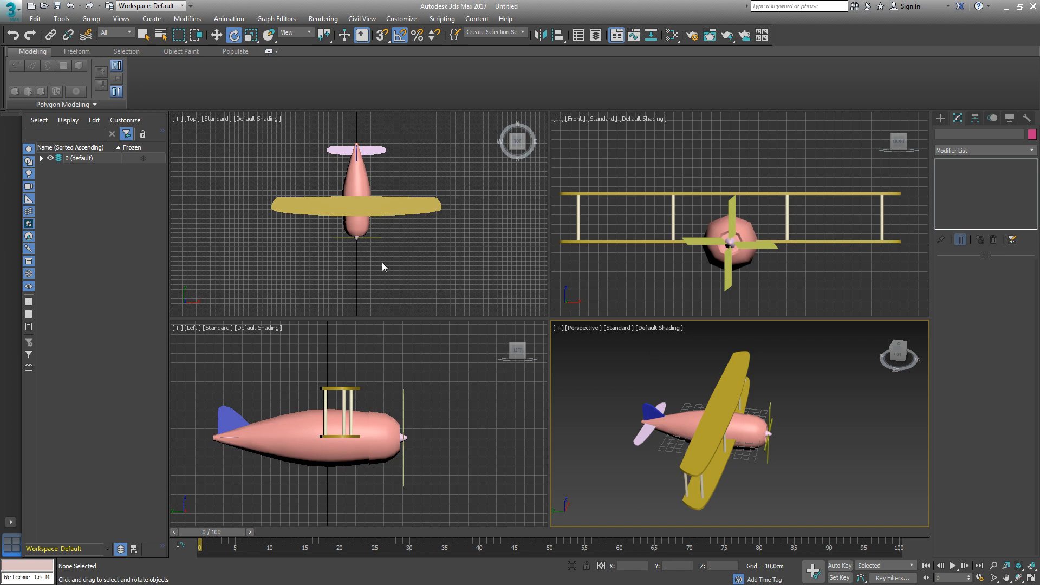
- Select the plane group, activate the Move tool and set the reference coordinate system to Local
left_click(352, 168)
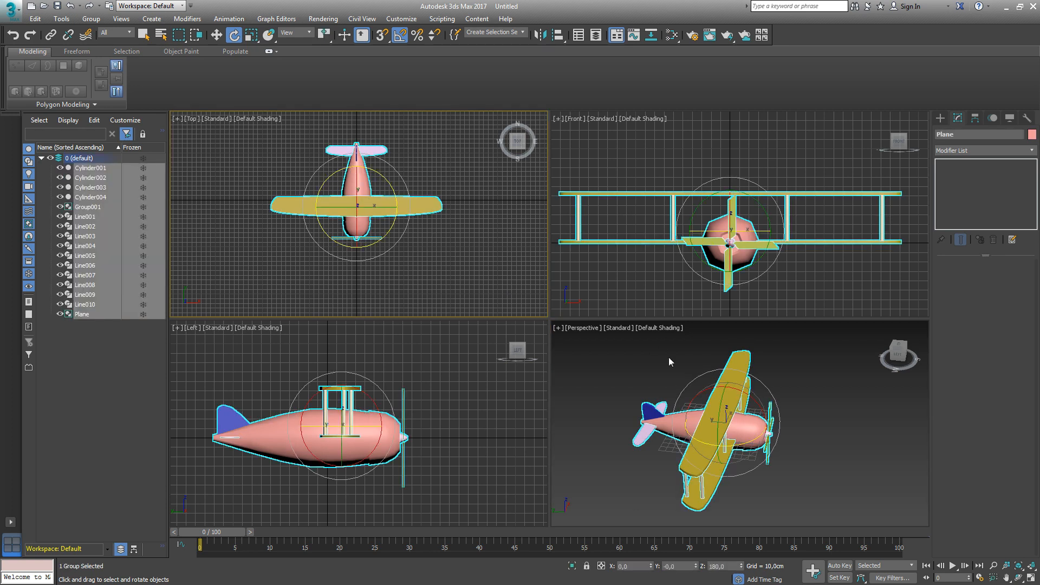
scroll(349, 427, "up", 6)
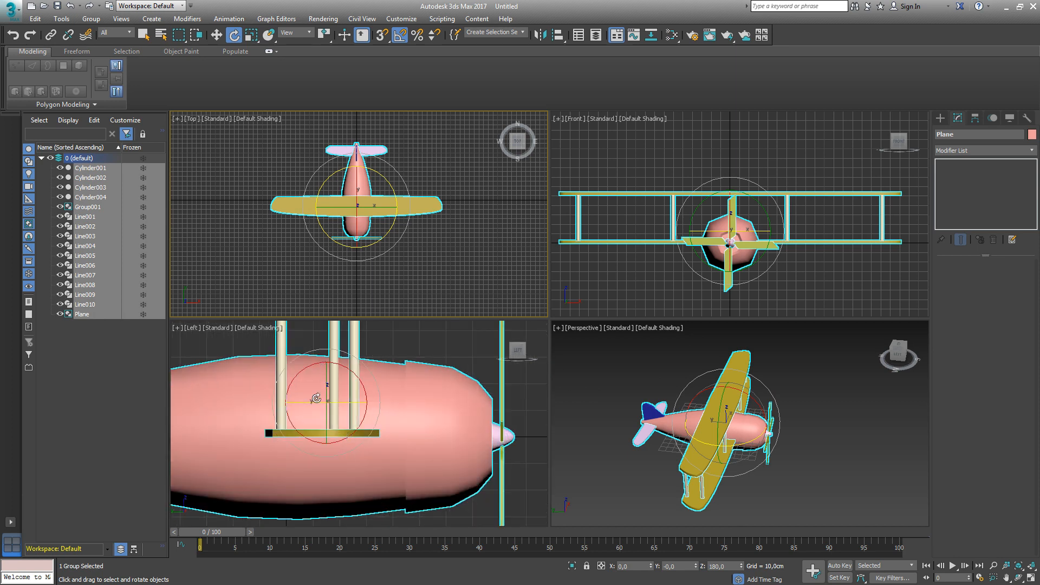
scroll(379, 401, "down", 5)
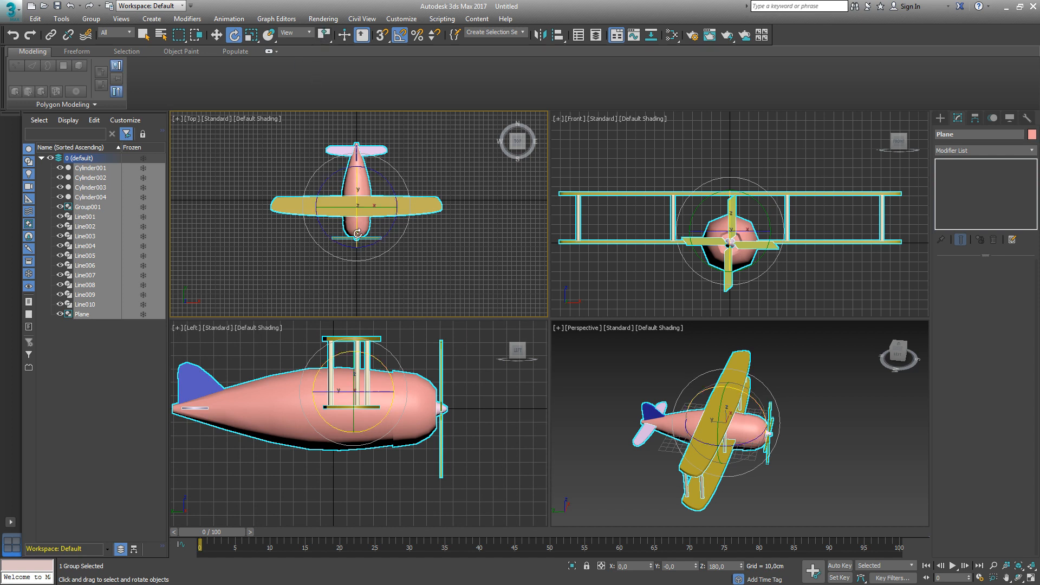
middle_click_drag(828, 459, 725, 431, "alt")
key("w")
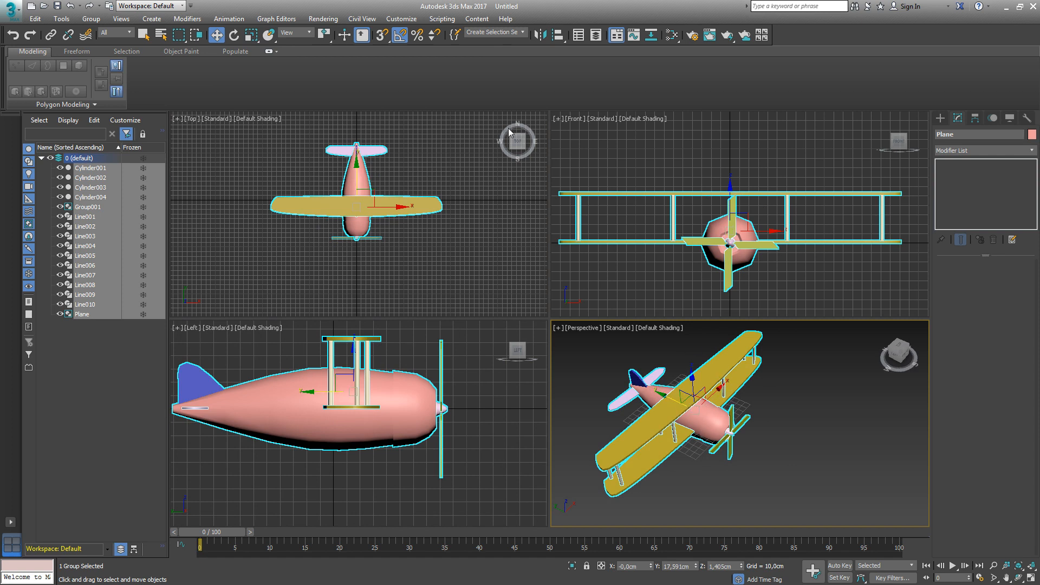
left_click(309, 34)
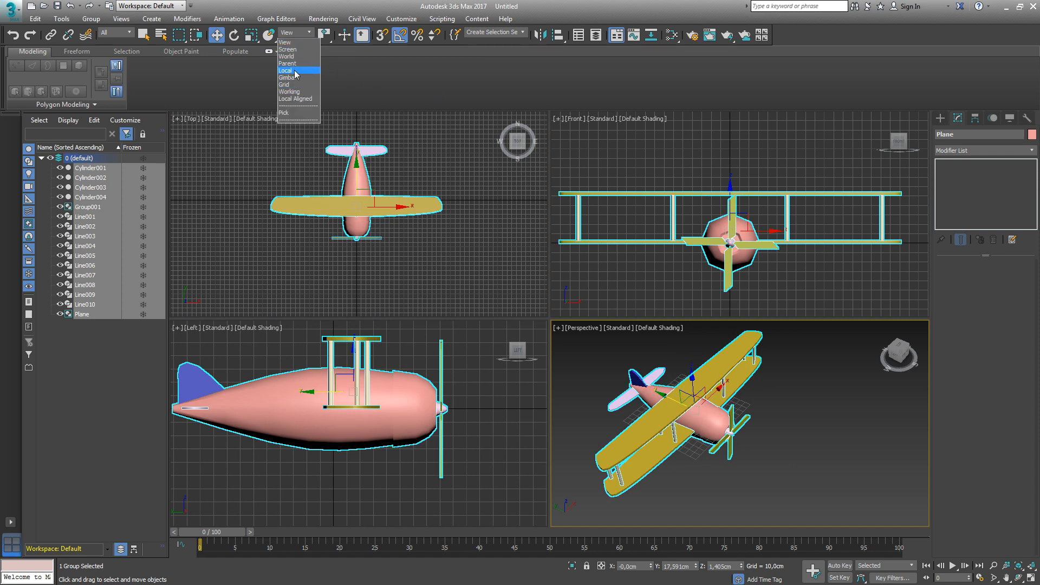
left_click(291, 70)
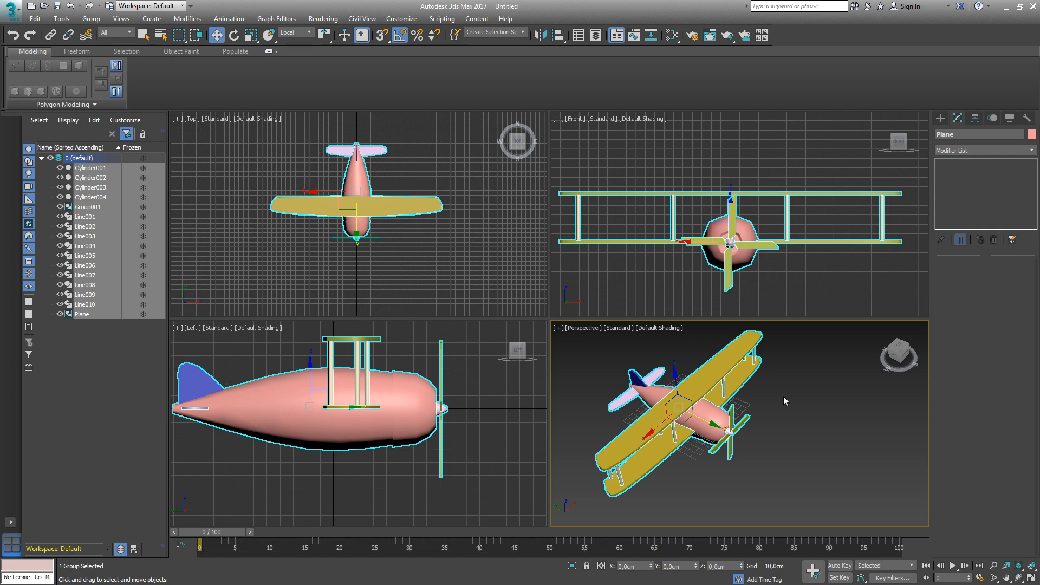
- Roll the plane group upside down about its local Y axis, with its nose still pointing forward
scroll(706, 414, "up", 3)
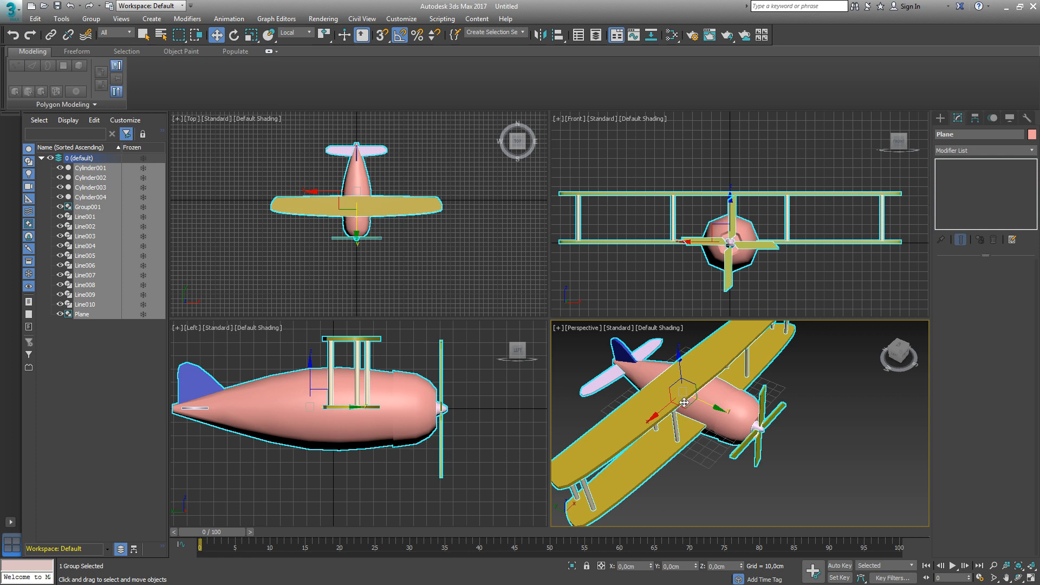
scroll(652, 389, "down", 5)
scroll(677, 360, "up", 3)
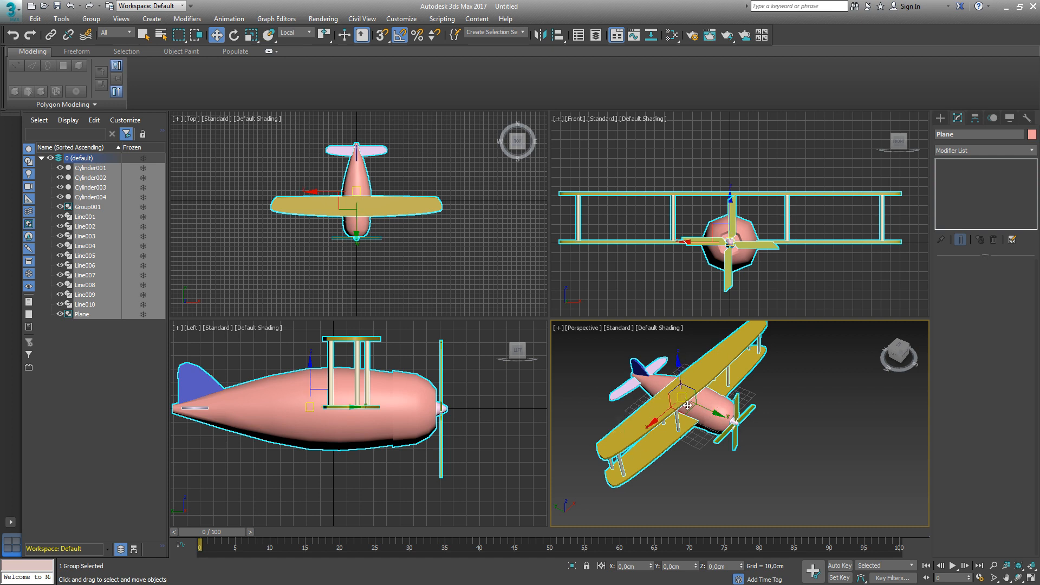
middle_click_drag(693, 448, 575, 517, "alt")
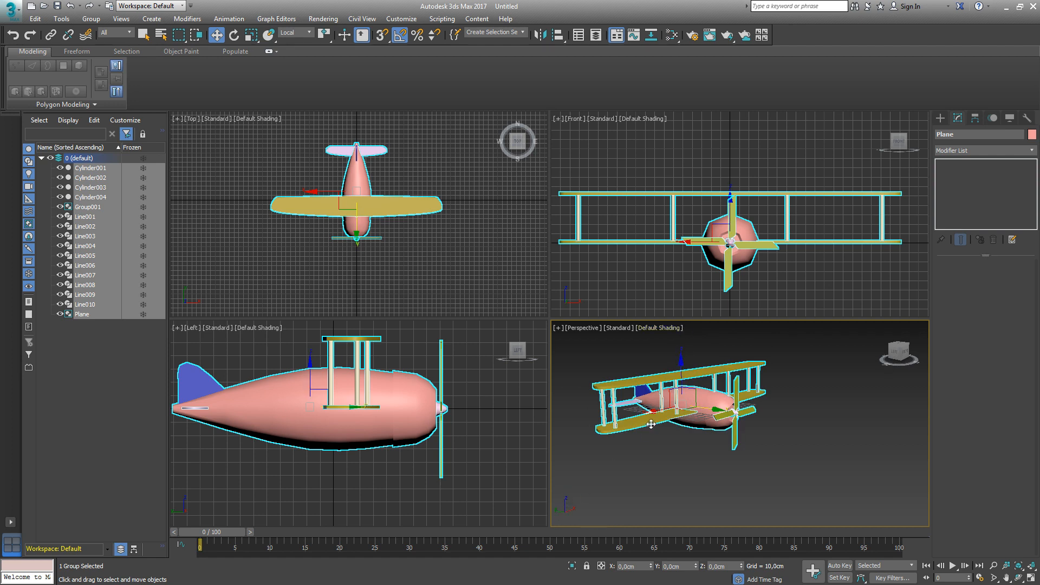
key("e")
left_click_drag(674, 387, 774, 334)
left_click(770, 451)
left_click(695, 409)
key("w")
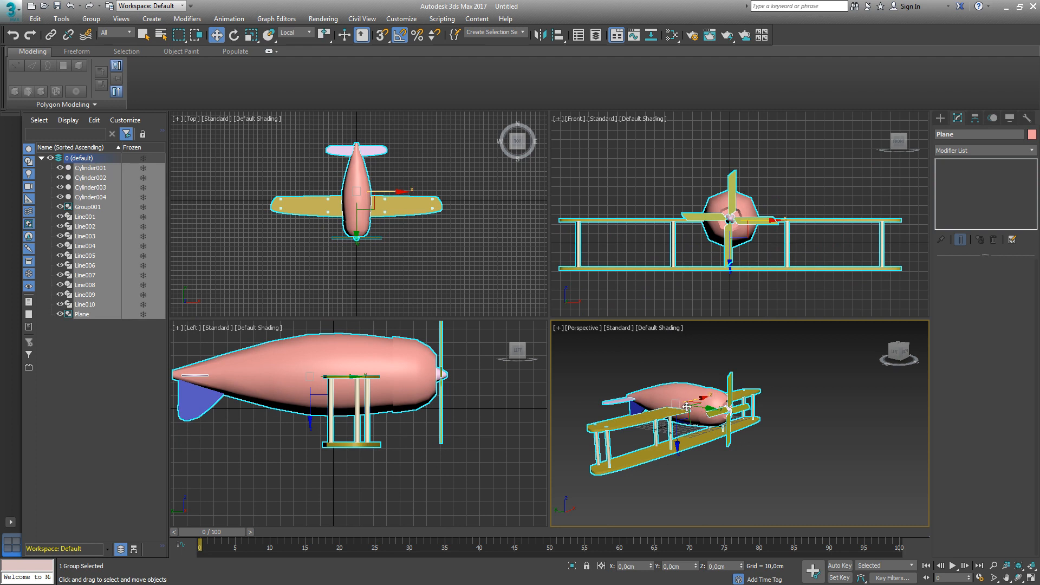
- Undo the plane group's upside-down rotation
left_click(709, 383)
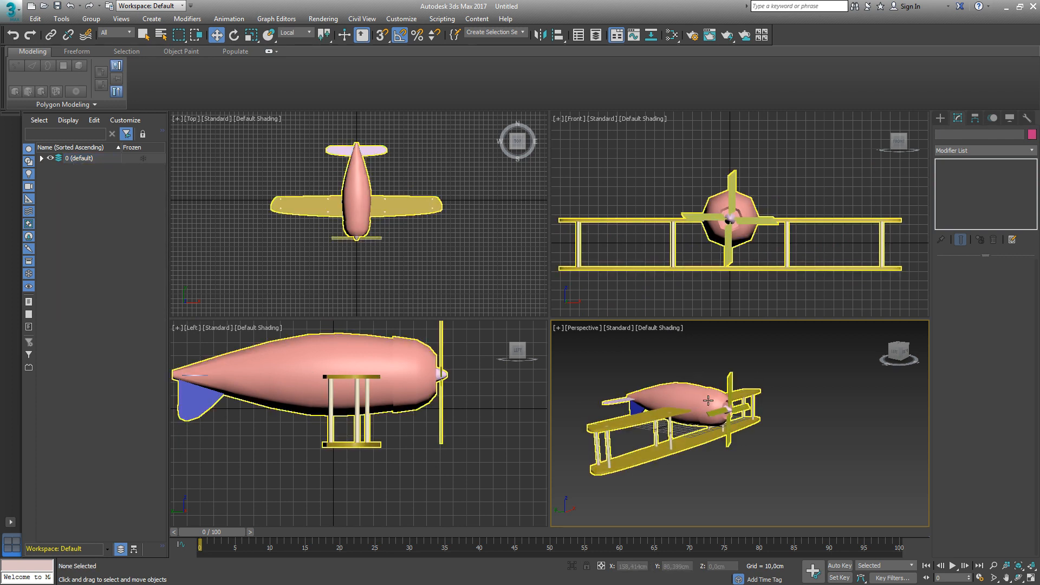
left_click(707, 400)
key("ctrl+z")
key("ctrl+z")
key("ctrl+z")
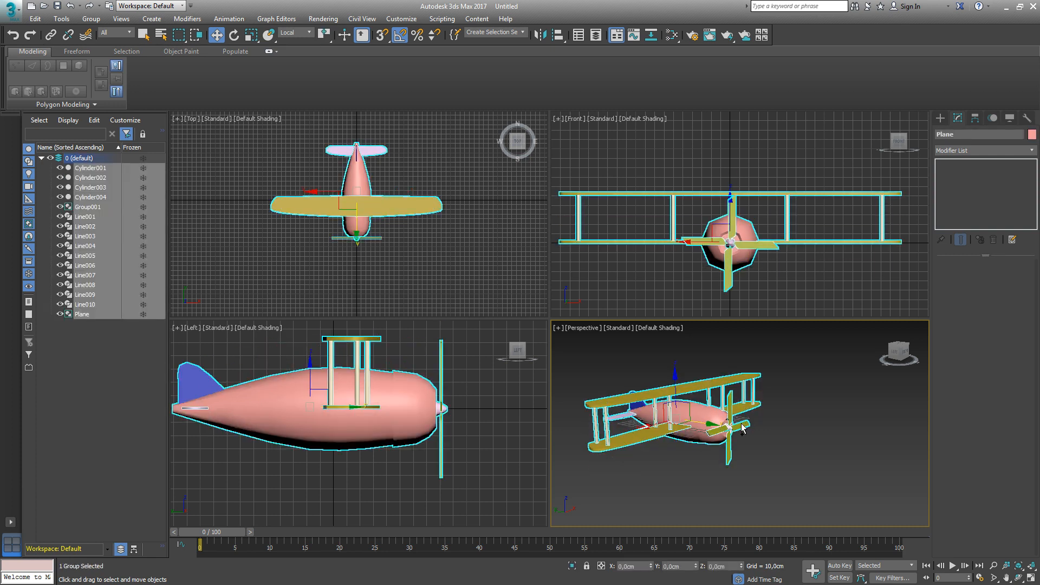
- Inspect the upright plane in the perspective and front viewports with nothing selected
middle_click_drag(736, 437, 800, 447)
scroll(798, 469, "up", 3)
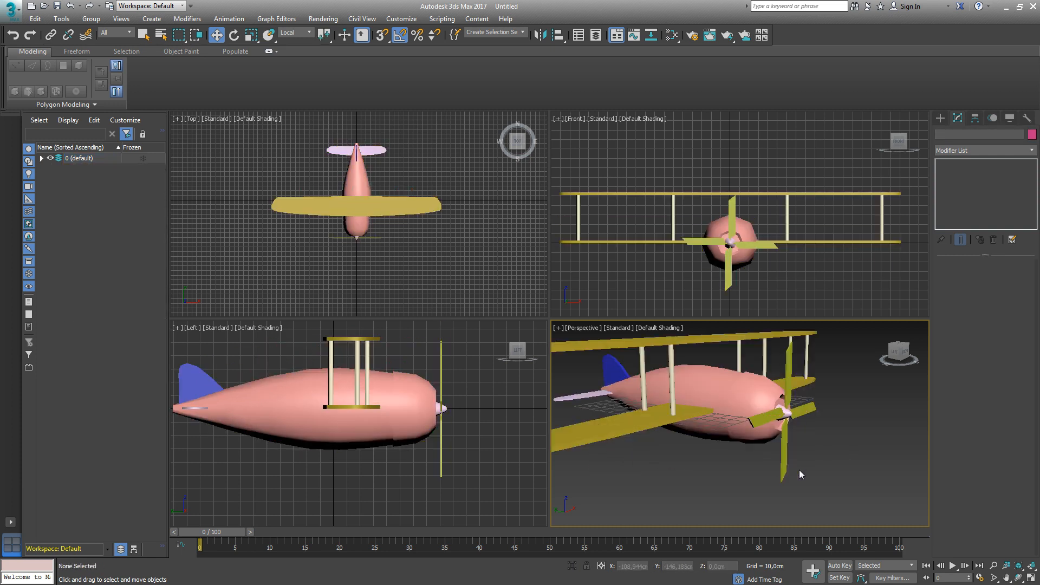
scroll(779, 428, "down", 3)
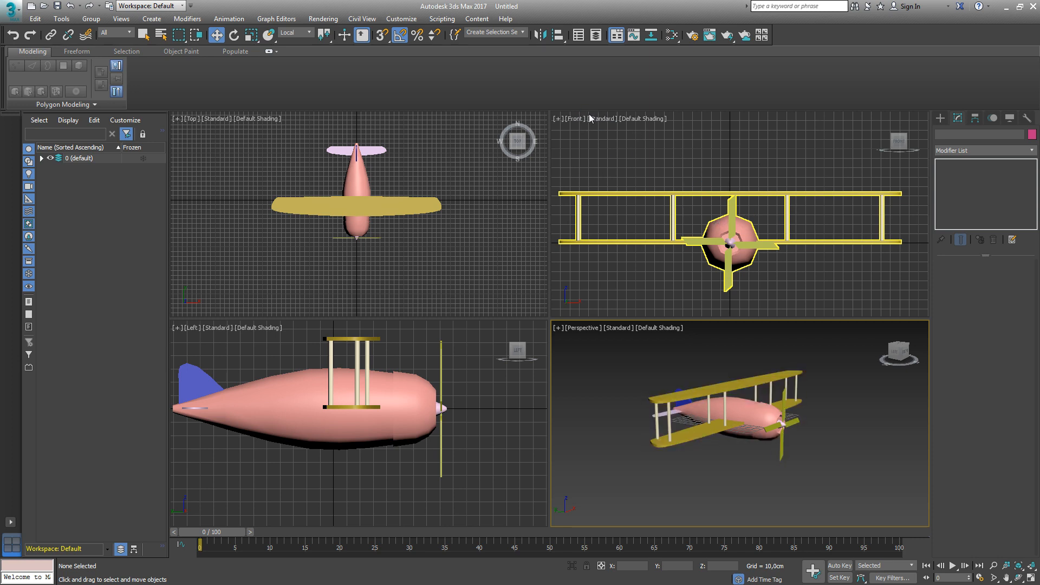
left_click(719, 168)
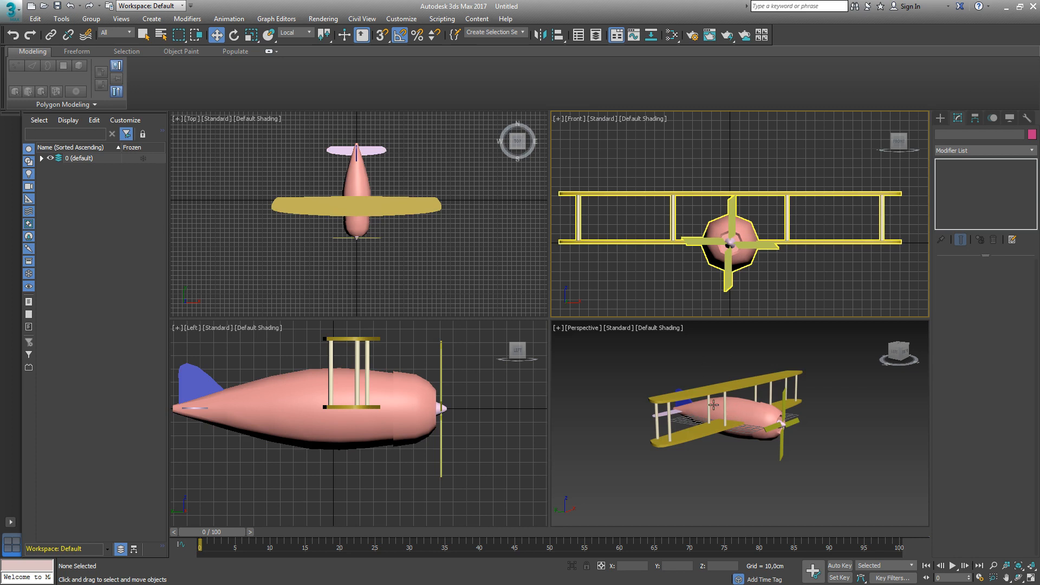
middle_click_drag(820, 433, 762, 398)
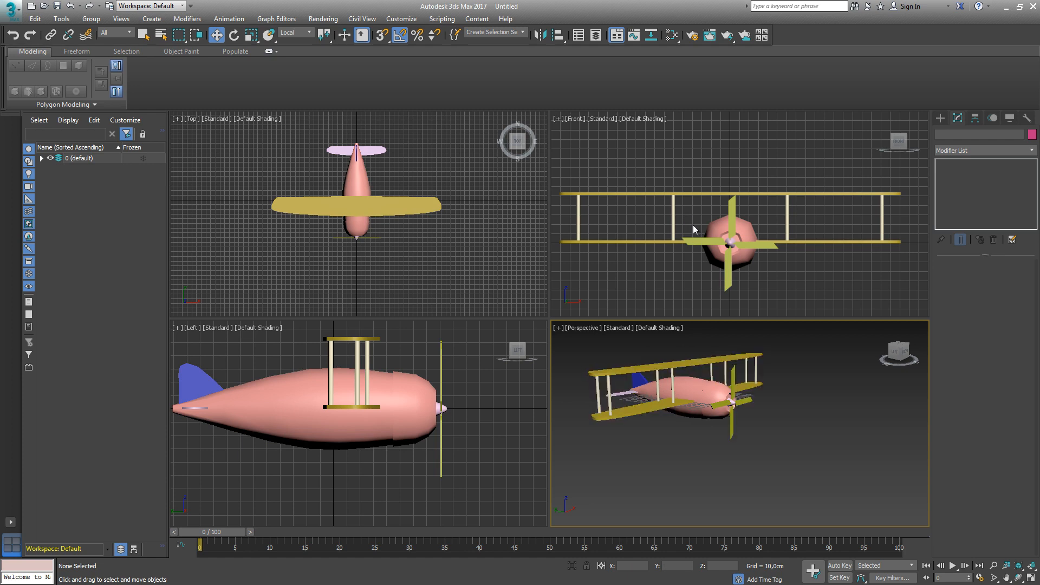
middle_click_drag(767, 219, 729, 229)
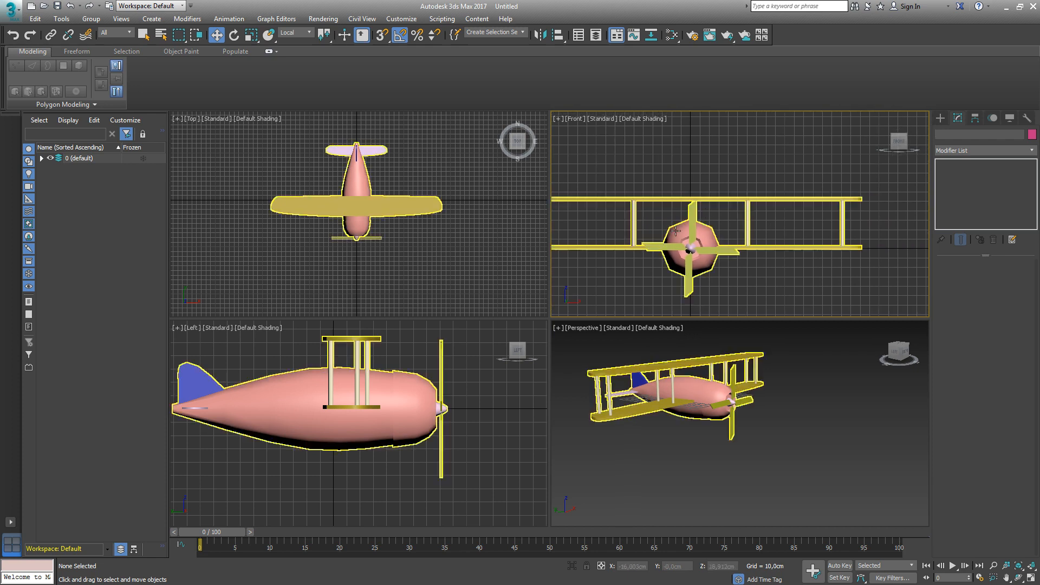
- Select the plane group in the Front viewport and set the reference coordinate system to View
left_click(695, 231)
middle_click_drag(768, 193, 786, 206)
scroll(787, 208, "down", 2)
scroll(776, 232, "up", 1)
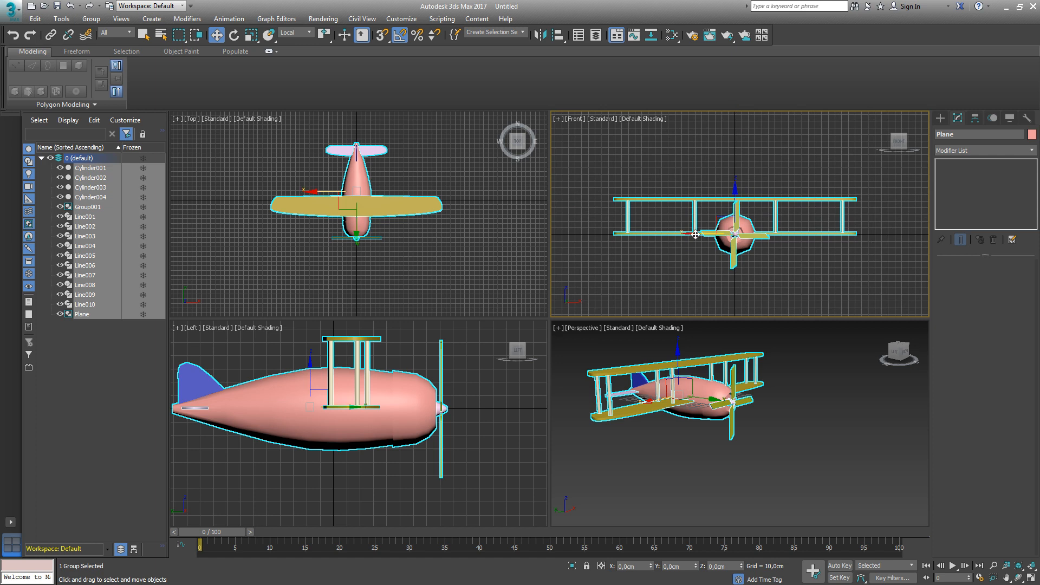
left_click(304, 34)
left_click(301, 43)
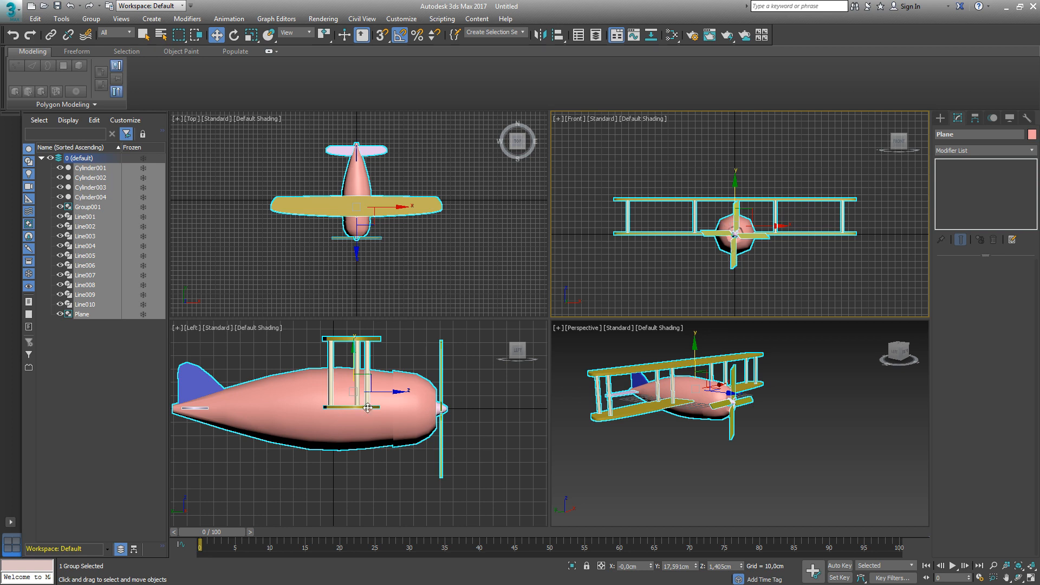
- Enable pivot-only editing for the plane group and shift its pivot backward along the fuselage, behind the wing struts, in the Left viewport
scroll(379, 401, "up", 4)
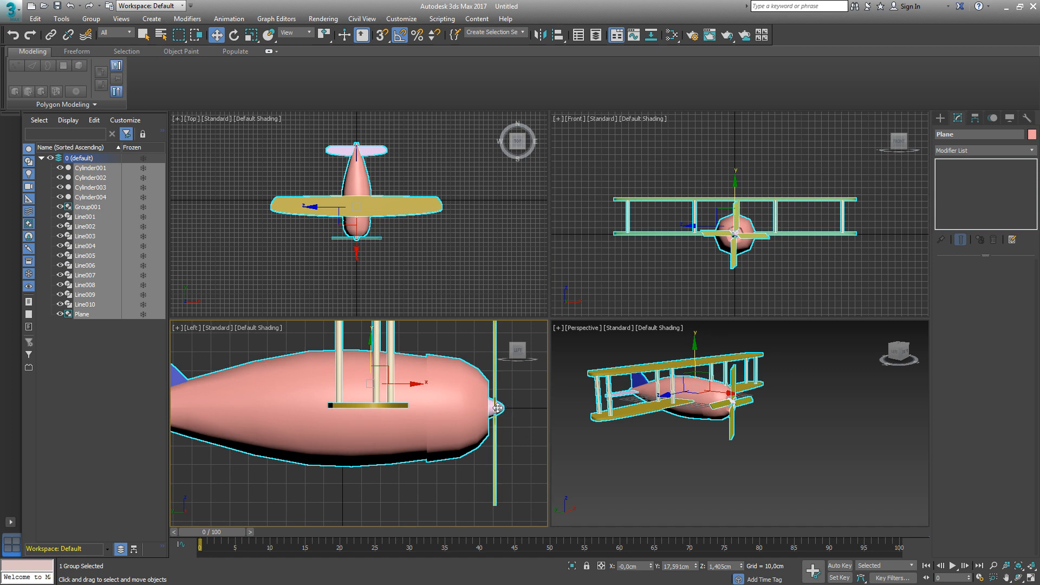
left_click(976, 118)
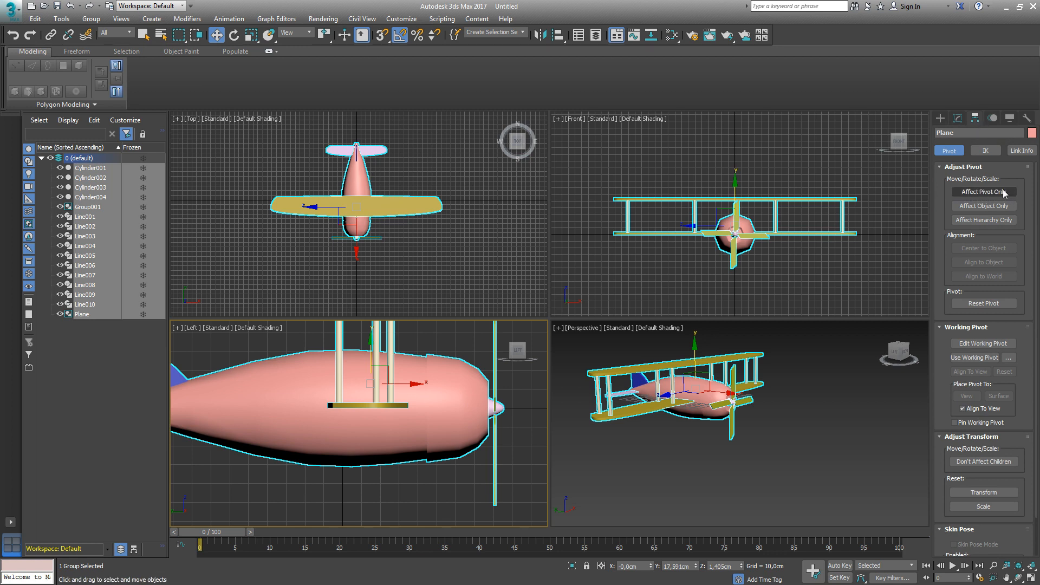
left_click(983, 191)
left_click_drag(382, 362, 309, 374)
scroll(309, 373, "up", 3)
scroll(432, 383, "down", 3)
scroll(437, 393, "down", 2)
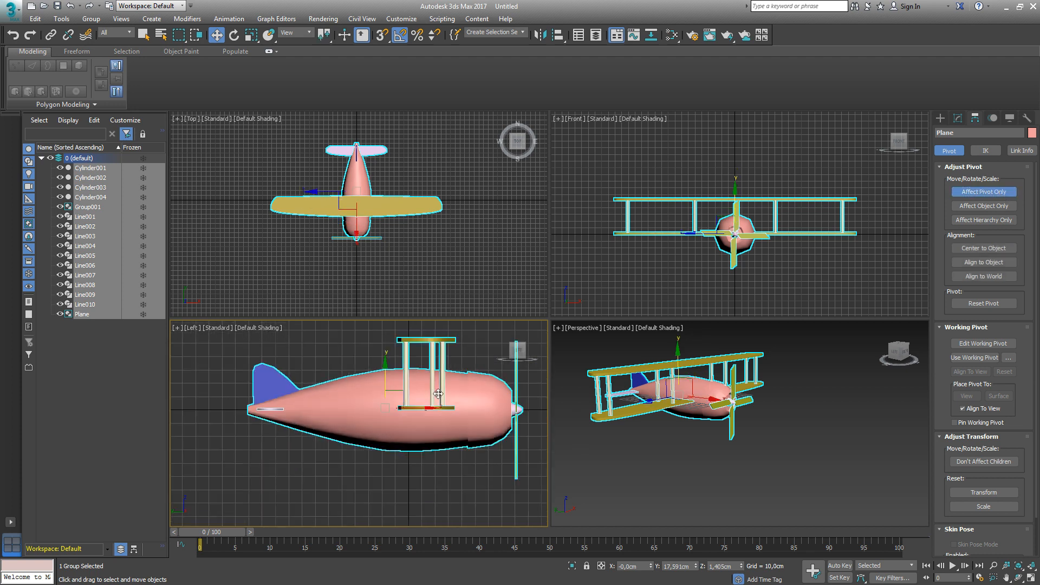
scroll(479, 401, "up", 2)
middle_click_drag(457, 407, 449, 409)
scroll(444, 404, "down", 2)
scroll(440, 396, "up", 1)
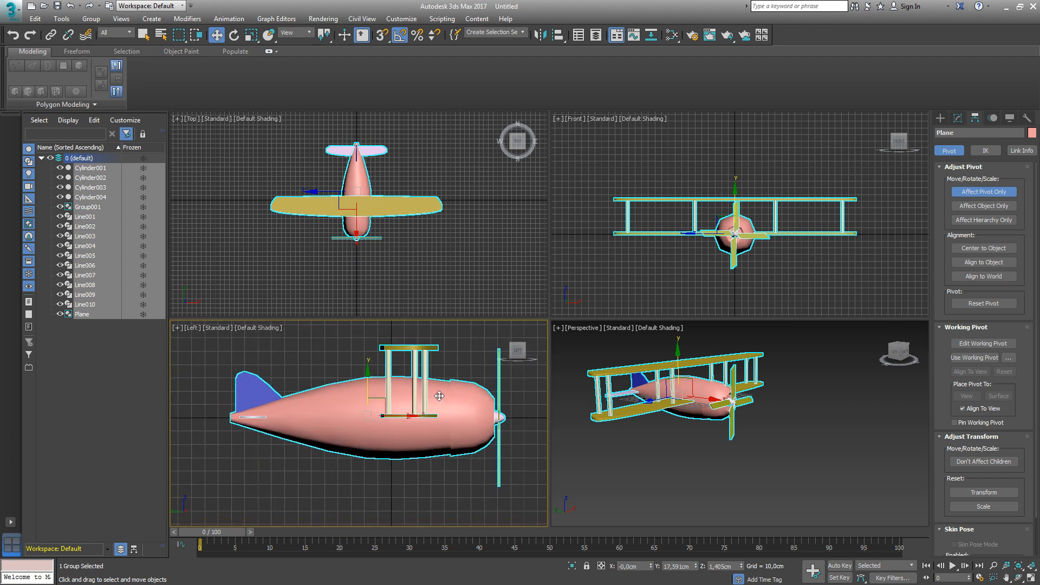
scroll(411, 390, "up", 1)
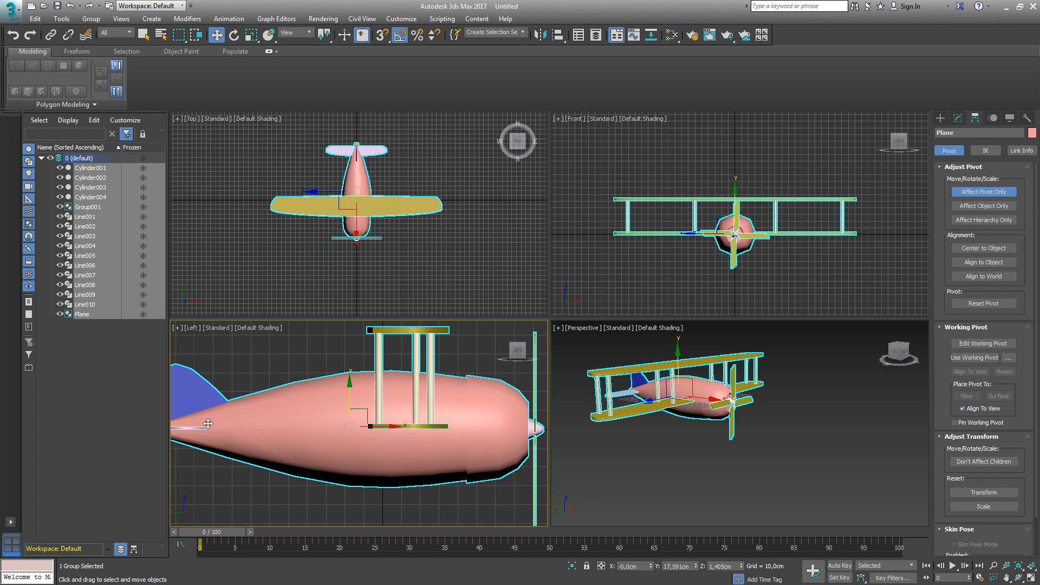
- Move the plane group's pivot forward near the nose to about Y -67 cm and lower it to about Z 0.54 cm
left_click_drag(378, 418, 538, 420)
middle_click_drag(528, 423, 408, 424)
scroll(408, 423, "up", 5)
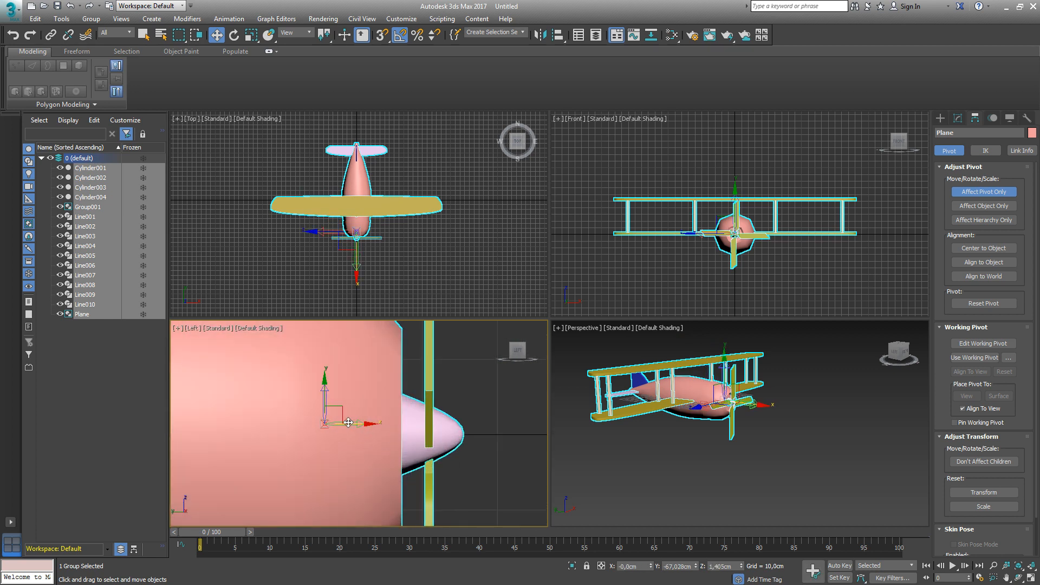
left_click_drag(325, 383, 329, 390)
scroll(329, 390, "down", 5)
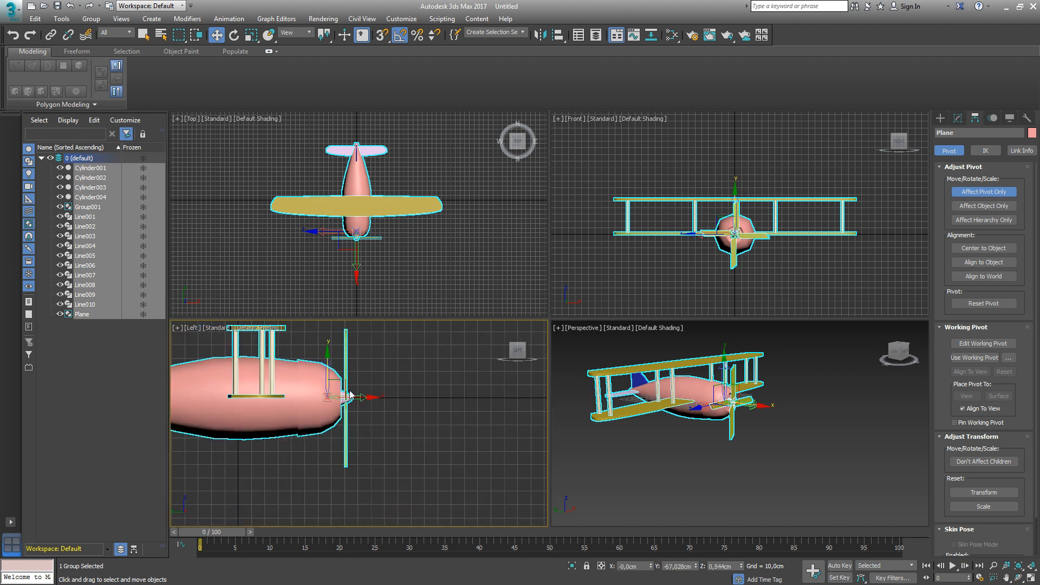
- Move the pivot back from the nose to about Y -44.6 cm and turn off pivot-only editing
middle_click_drag(350, 395, 394, 400)
scroll(372, 400, "up", 2)
left_click_drag(398, 405, 365, 405)
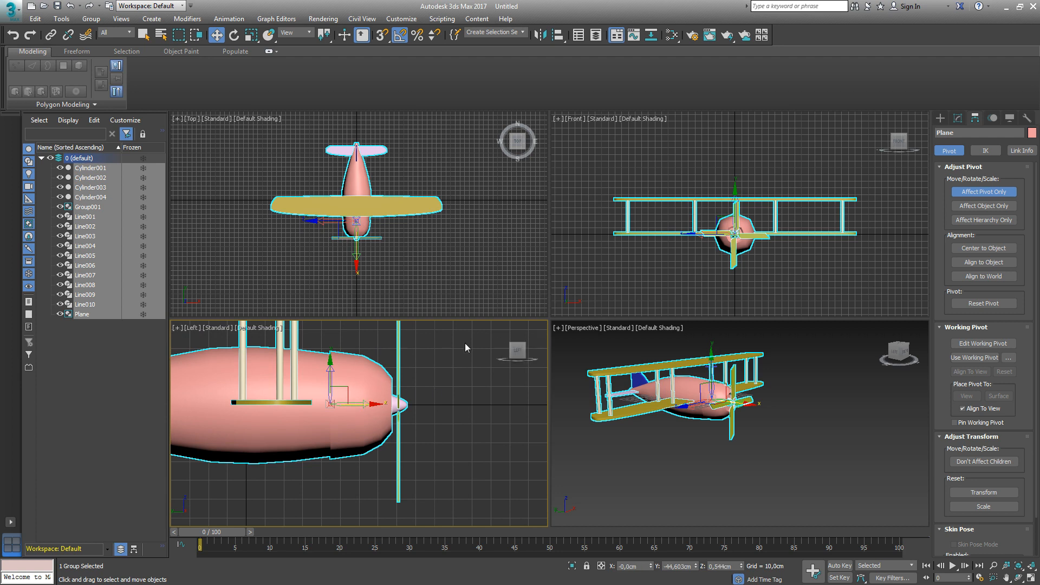
middle_click_drag(380, 403, 443, 402)
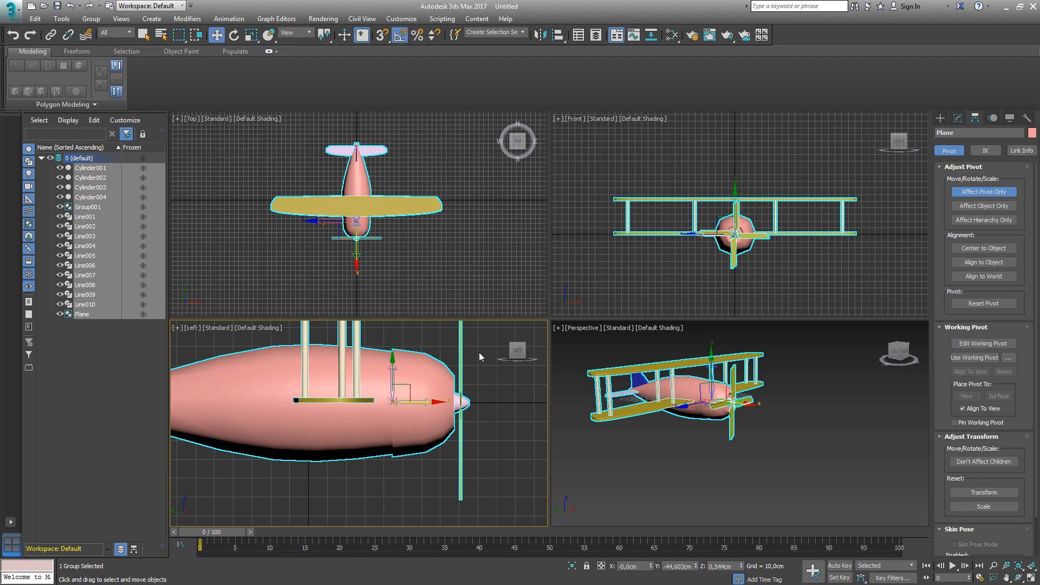
left_click(971, 191)
- Examine the plane group's rotation axes in the Left viewport with the Rotate tool, and clear the selection
middle_click_drag(682, 380, 694, 382)
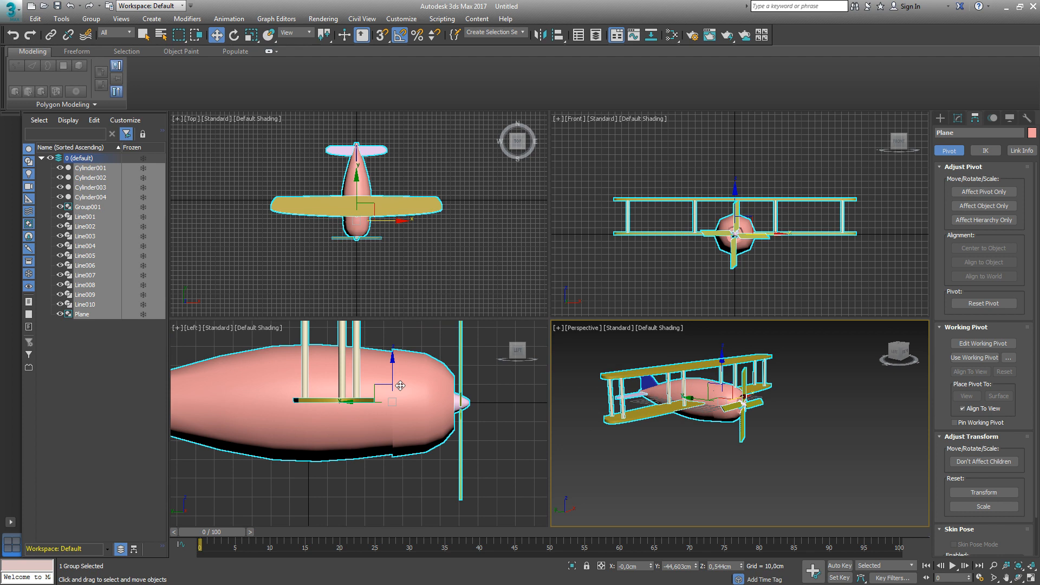
middle_click_drag(399, 385, 393, 369)
key("e")
left_click_drag(331, 353, 338, 354)
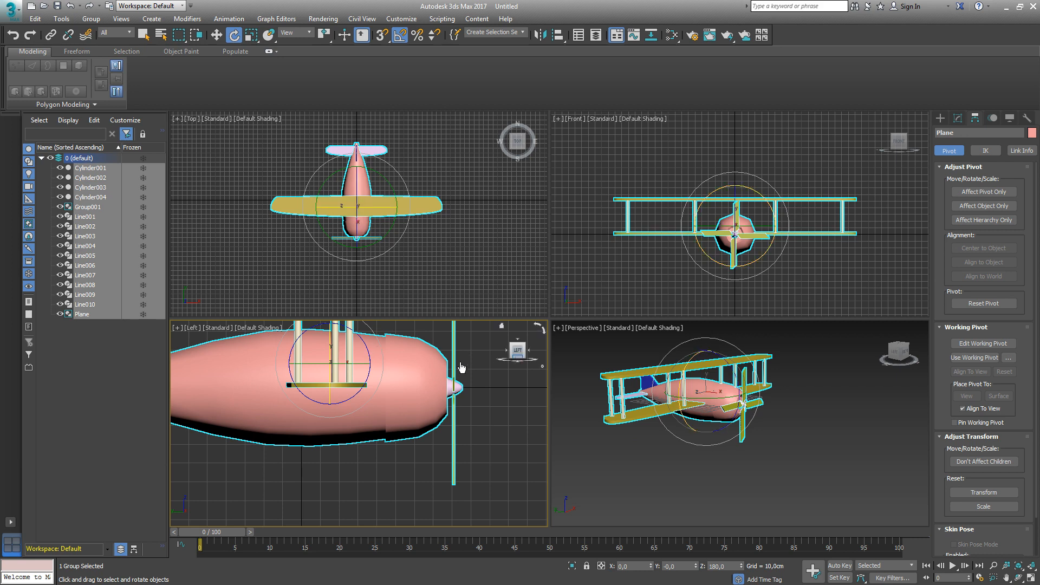
middle_click_drag(407, 373, 380, 394, "alt")
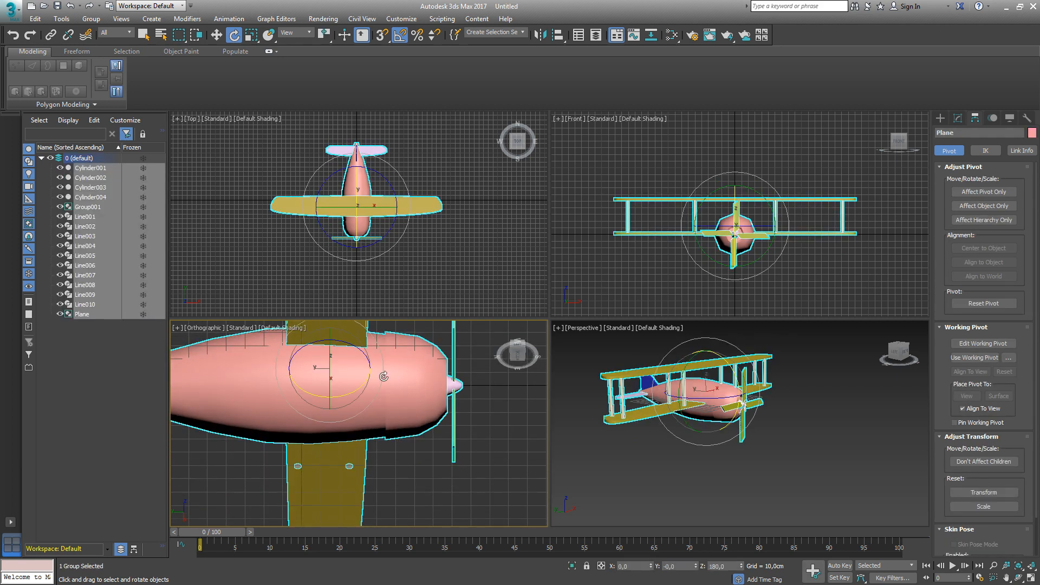
key("l")
left_click(491, 398)
left_click(425, 387)
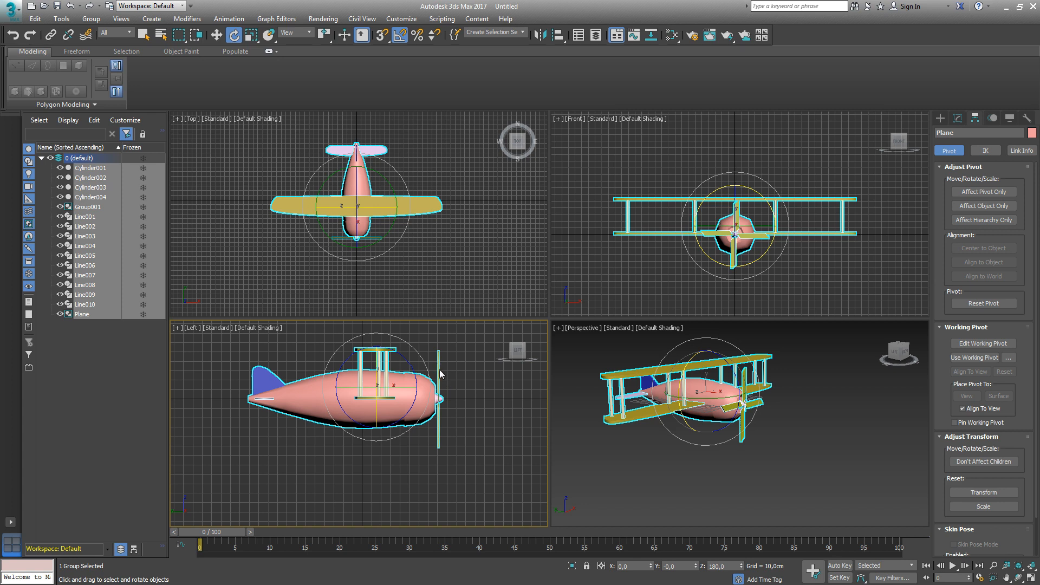
left_click(473, 408)
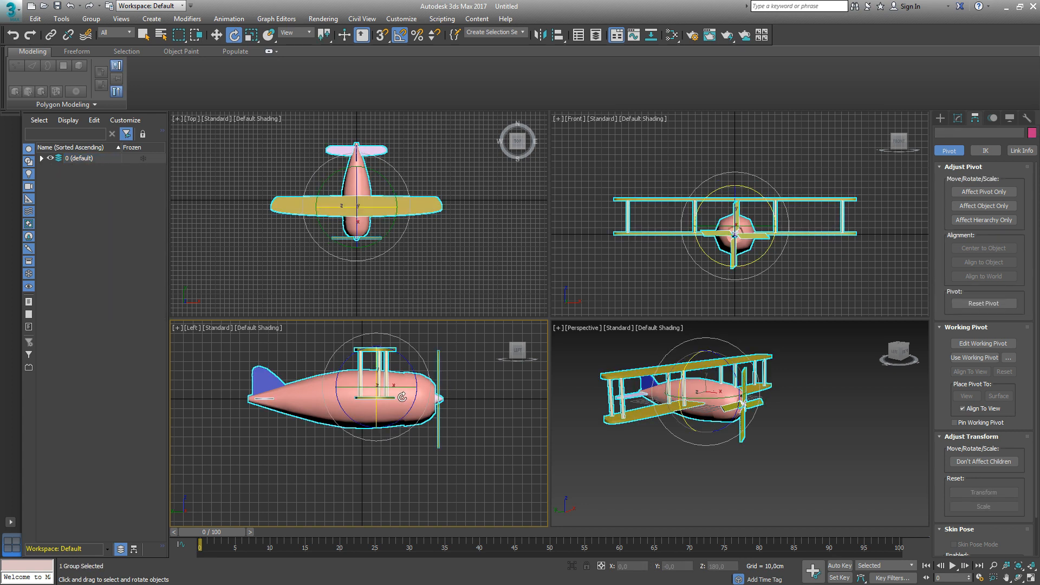
left_click(781, 447)
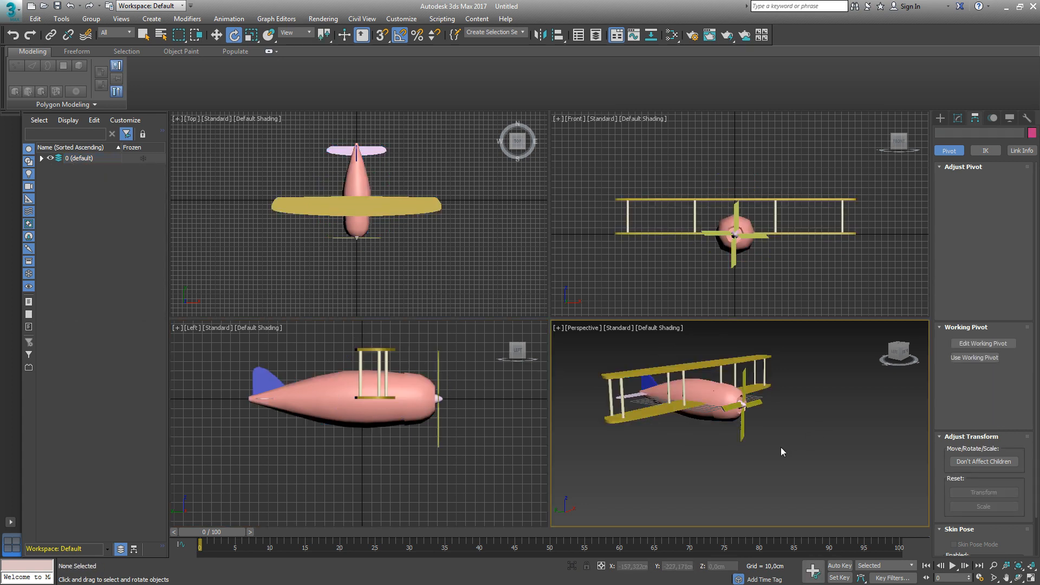
- Create a tube above the plane's wing in the Front viewport, with radii about 56.3 and 47.9 cm and height about -124.4 cm
middle_click_drag(856, 243, 803, 267)
middle_click_drag(895, 174, 904, 174)
left_click(941, 118)
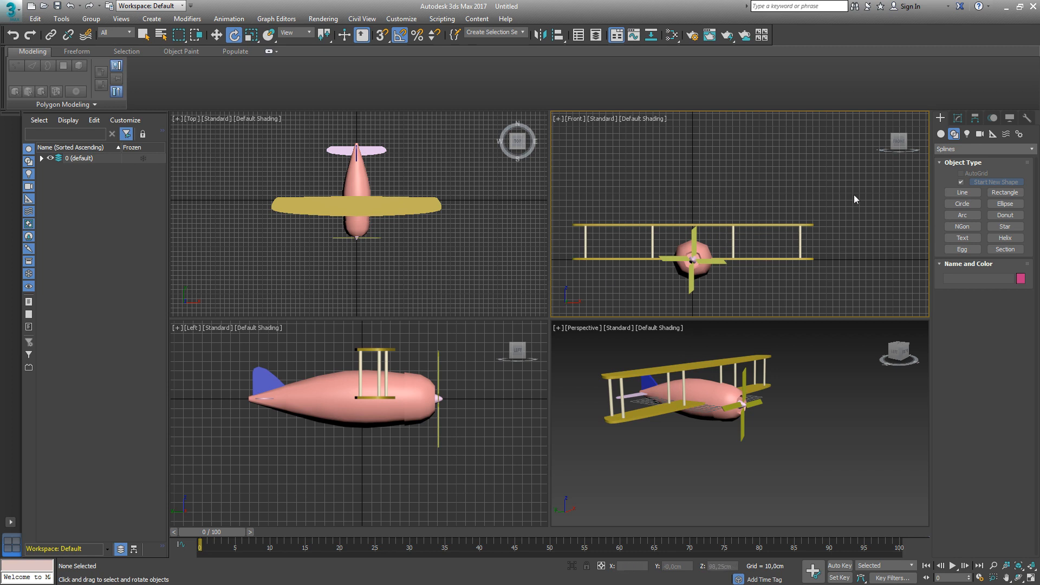
left_click(940, 135)
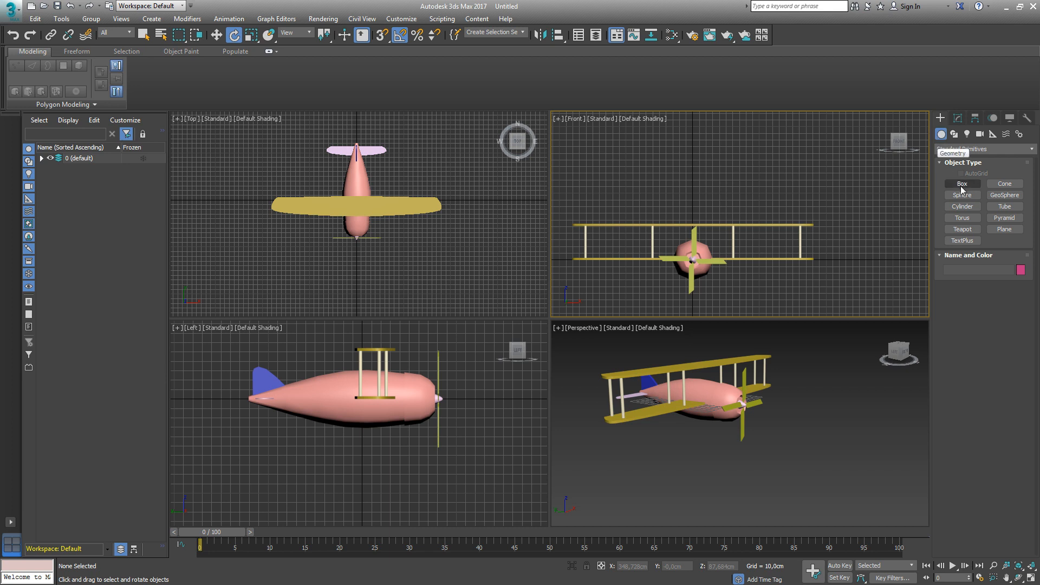
left_click(1004, 207)
middle_click_drag(780, 171, 730, 177)
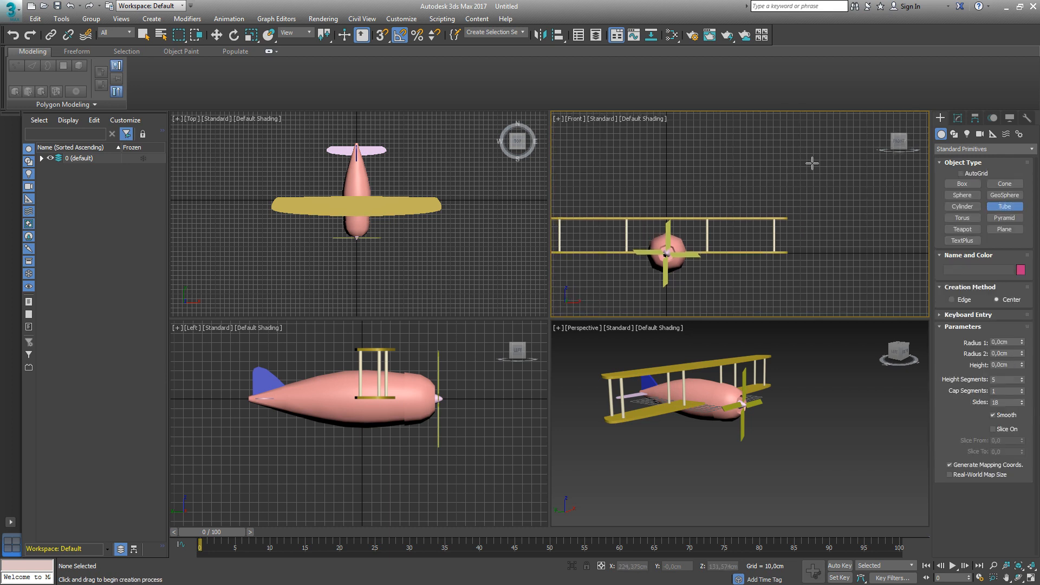
left_click_drag(804, 173, 790, 139)
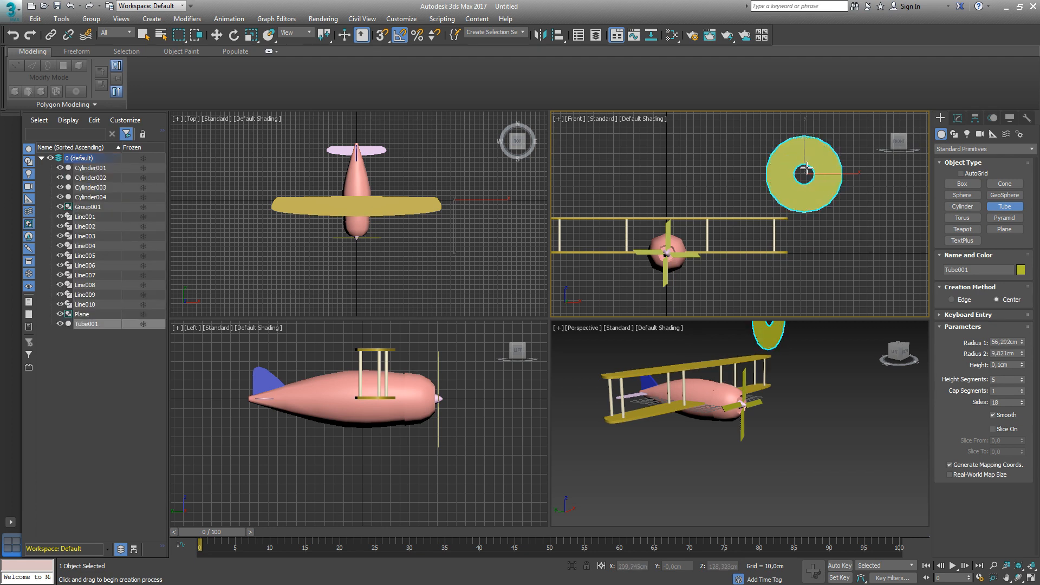
left_click(798, 143)
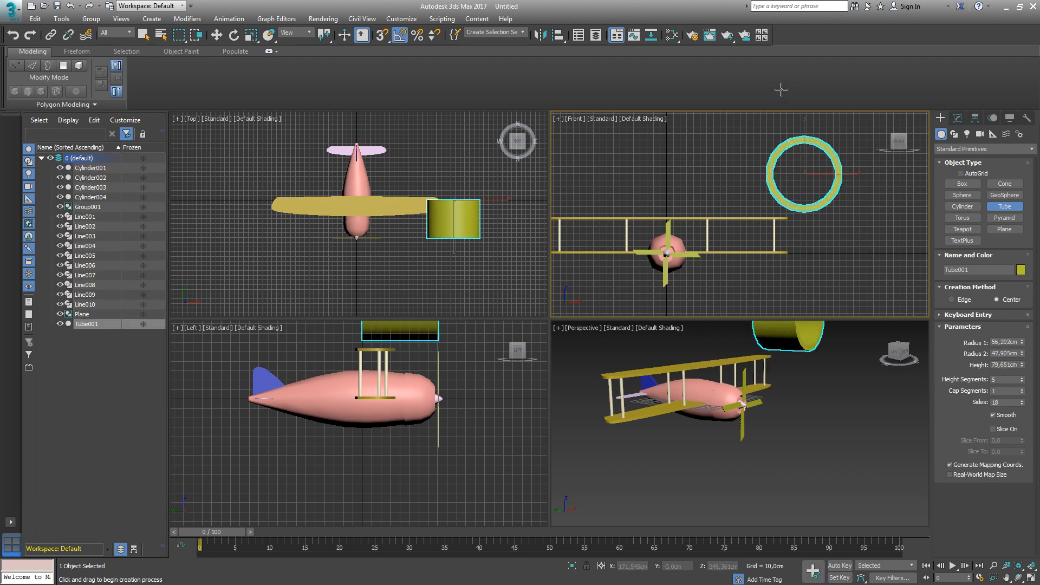
left_click(806, 227)
middle_click_drag(753, 345, 805, 390, "alt")
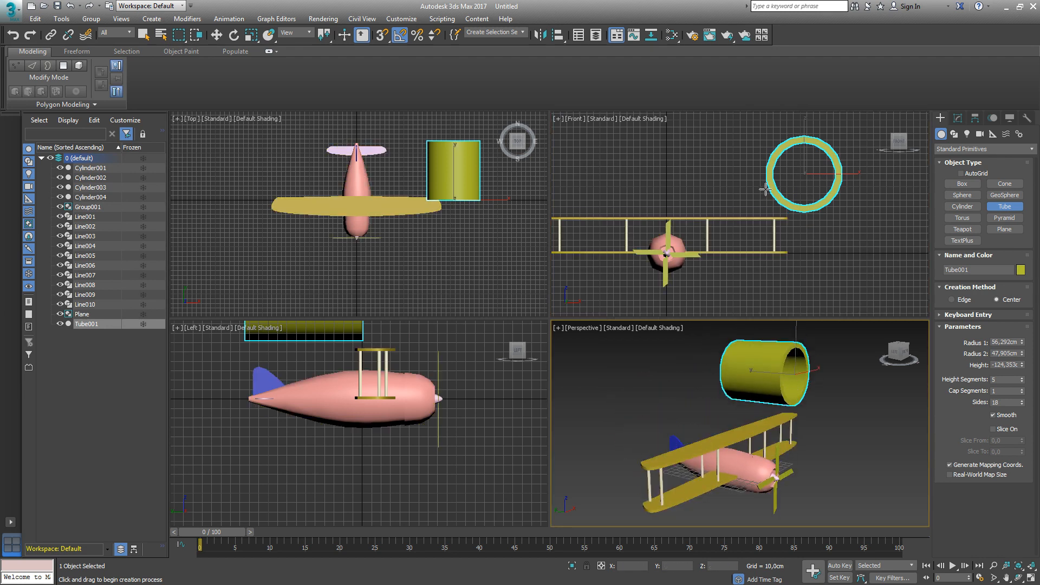
- Leave tube creation, examine the tube's axes with the Rotate tool, and clear the selection
right_click(847, 239)
left_click(1004, 207)
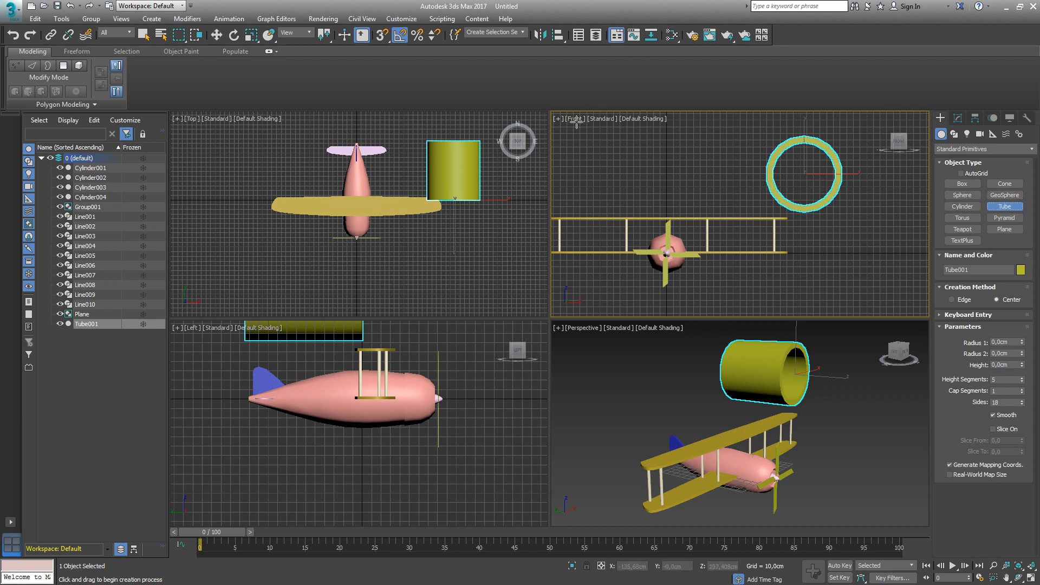
key("e")
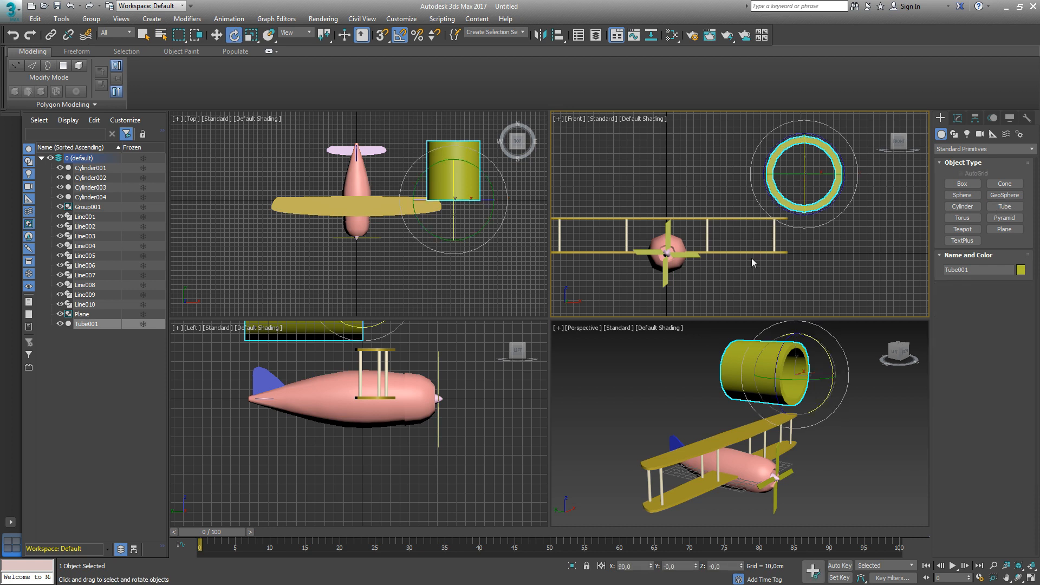
left_click(889, 203)
left_click(842, 161)
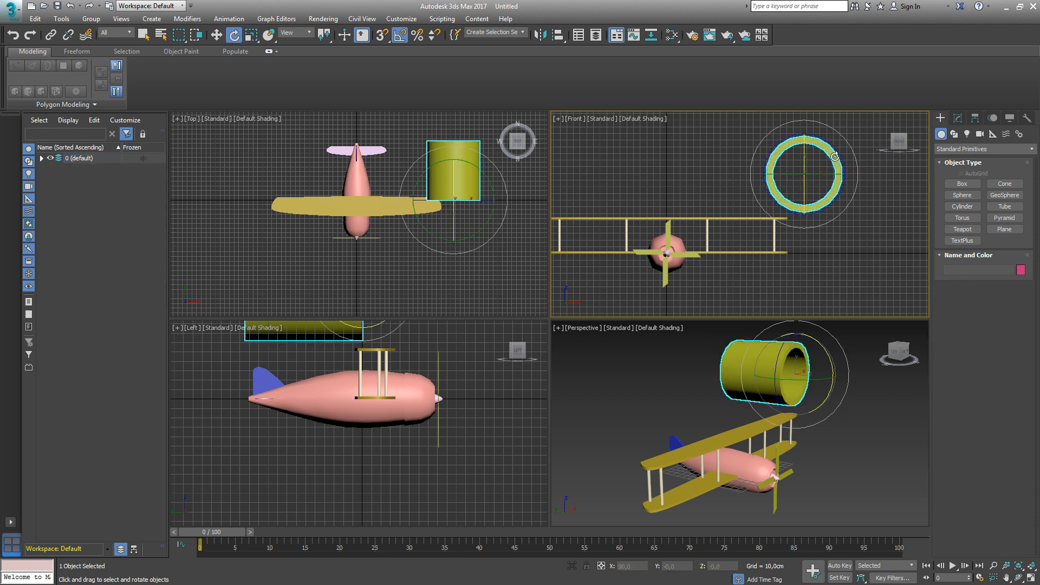
left_click(857, 253)
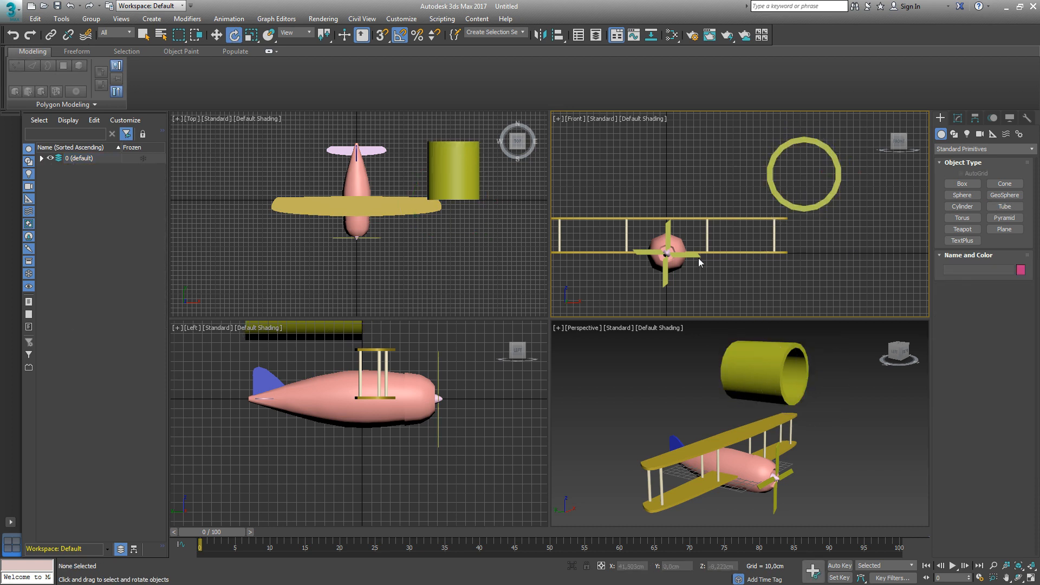
- Select the plane group in the Front viewport and enable pivot-only editing for it
left_click(667, 251)
middle_click_drag(717, 245, 759, 227)
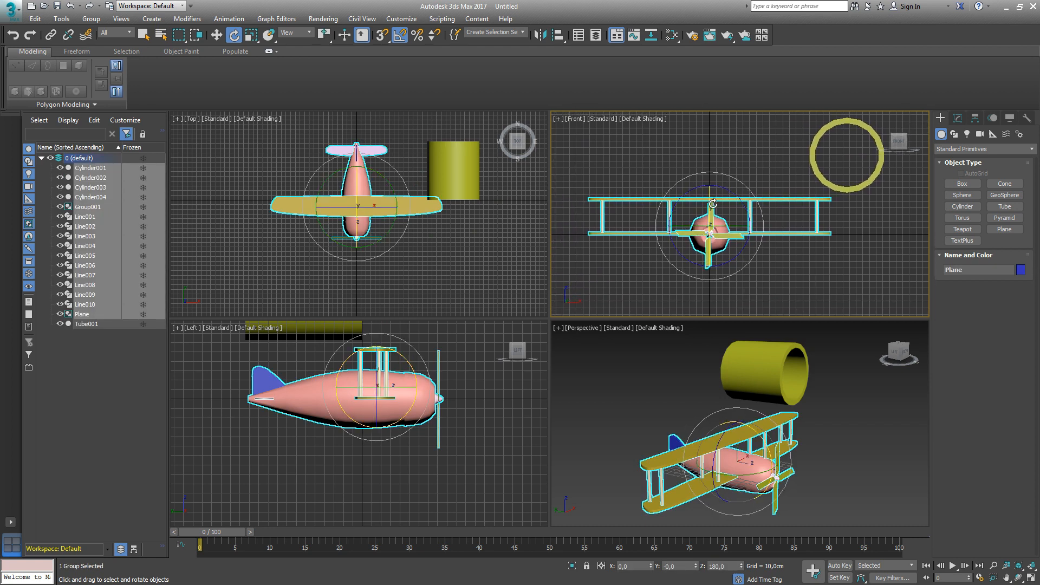
middle_click_drag(788, 217, 757, 211)
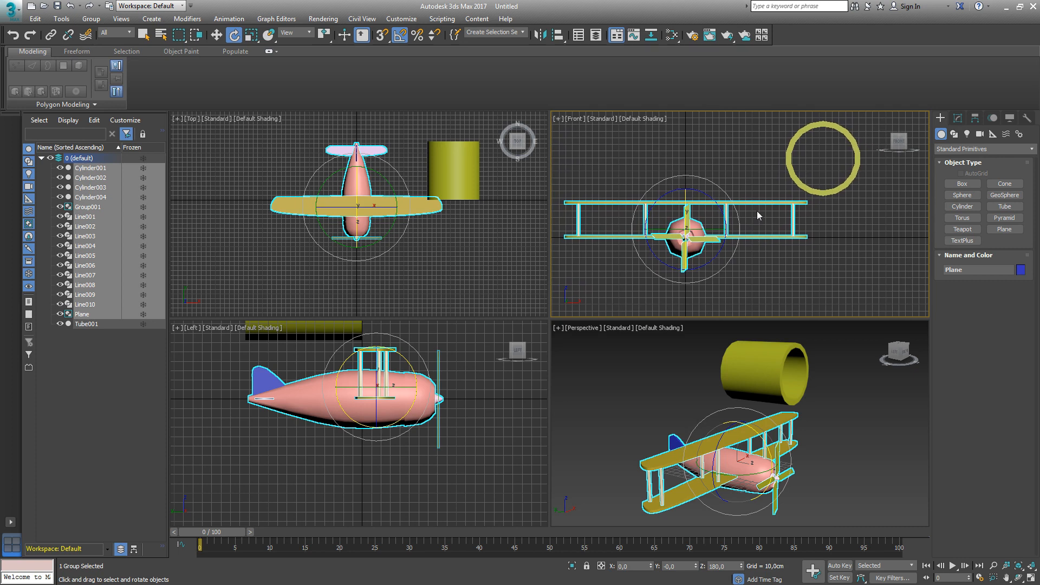
left_click(974, 117)
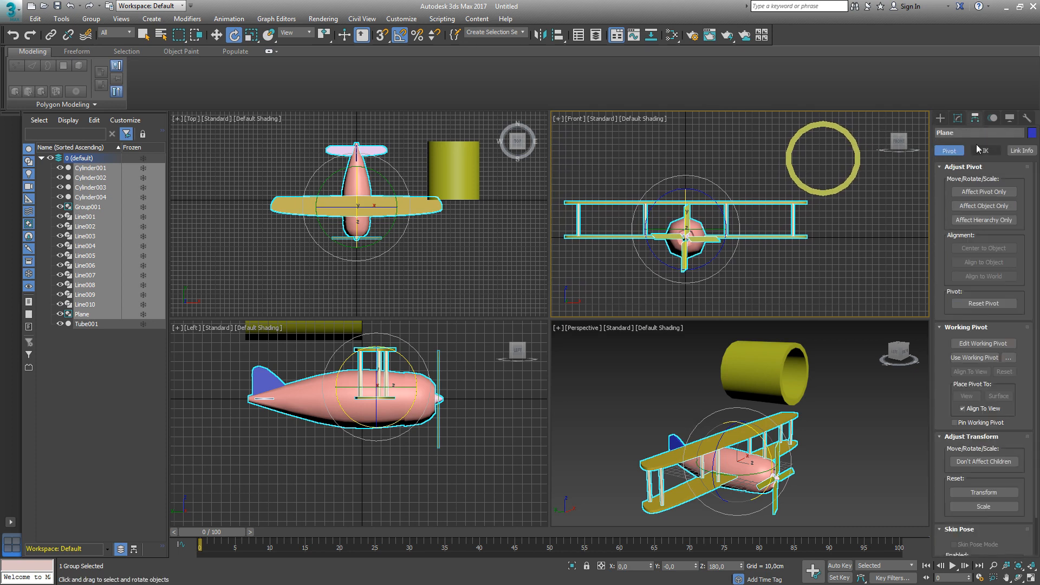
left_click(984, 192)
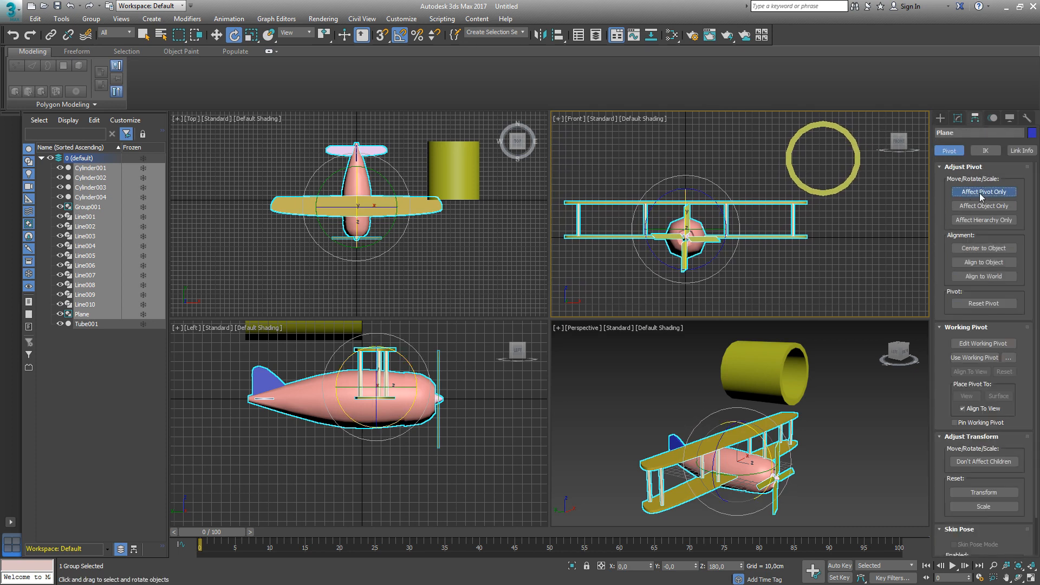
middle_click_drag(806, 216, 788, 218)
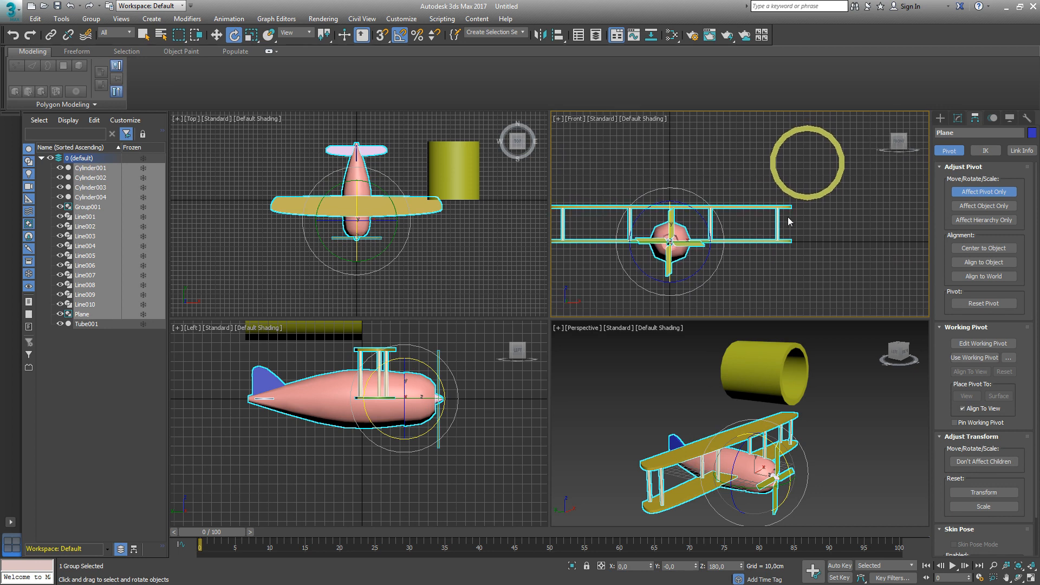
- Align the plane group's pivot to the tube's local X, Y and Z orientation, with the X, Y and Z position options off
key("alt+a")
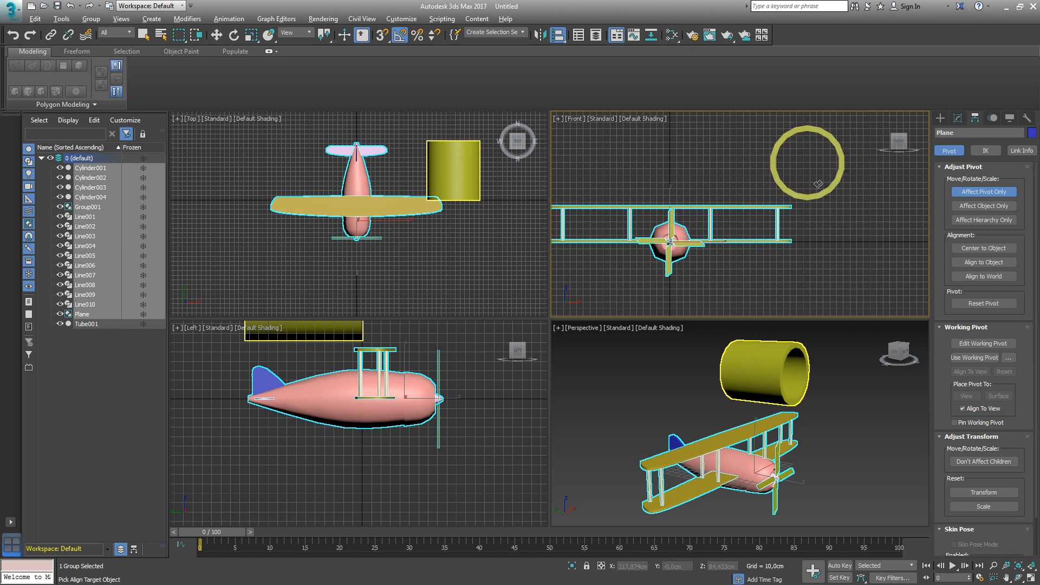
left_click(834, 187)
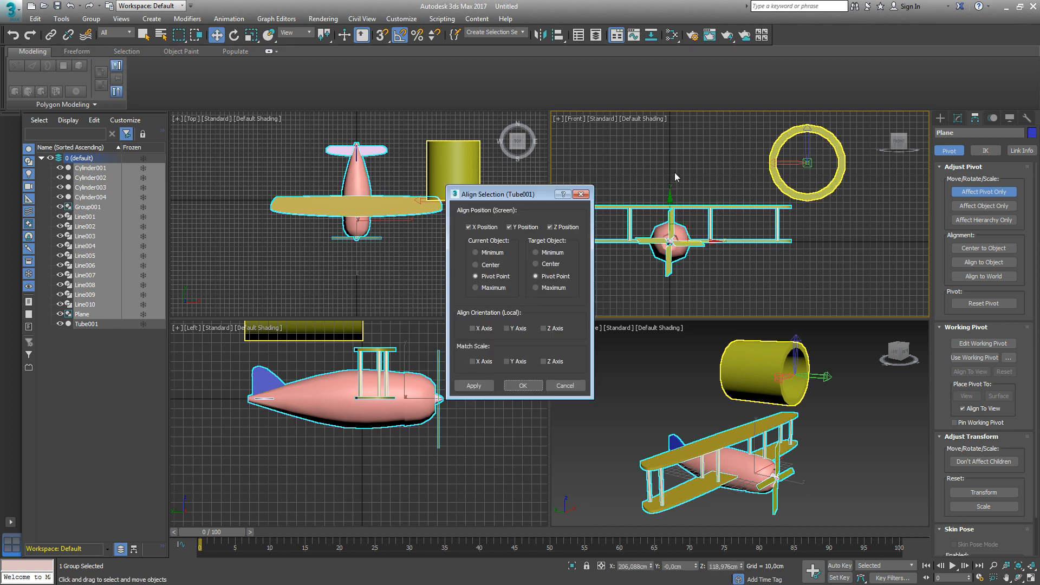
left_click_drag(508, 198, 530, 196)
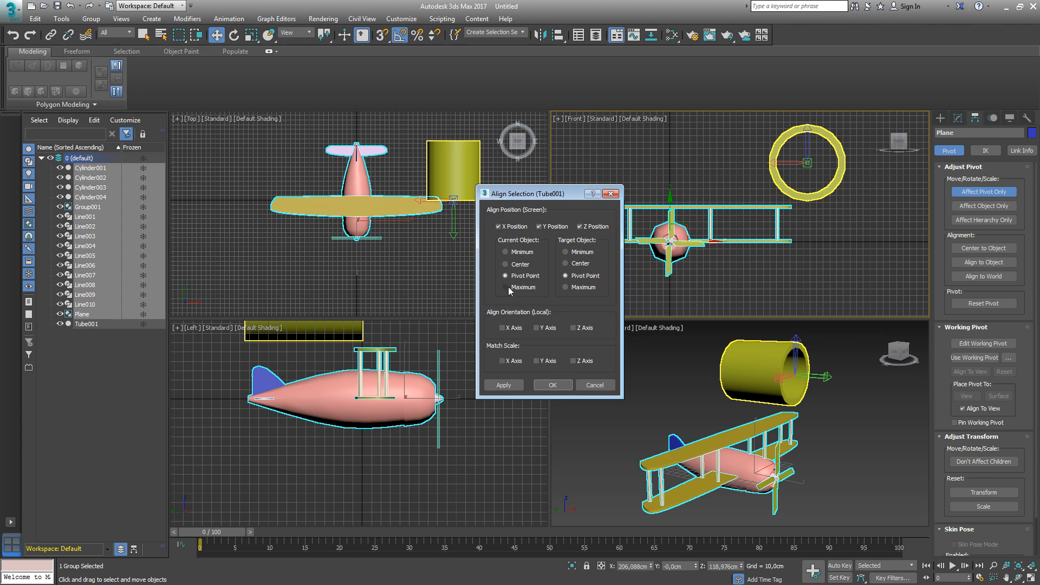
left_click(514, 226)
left_click(552, 226)
left_click(591, 226)
left_click(512, 328)
left_click(546, 327)
left_click(583, 328)
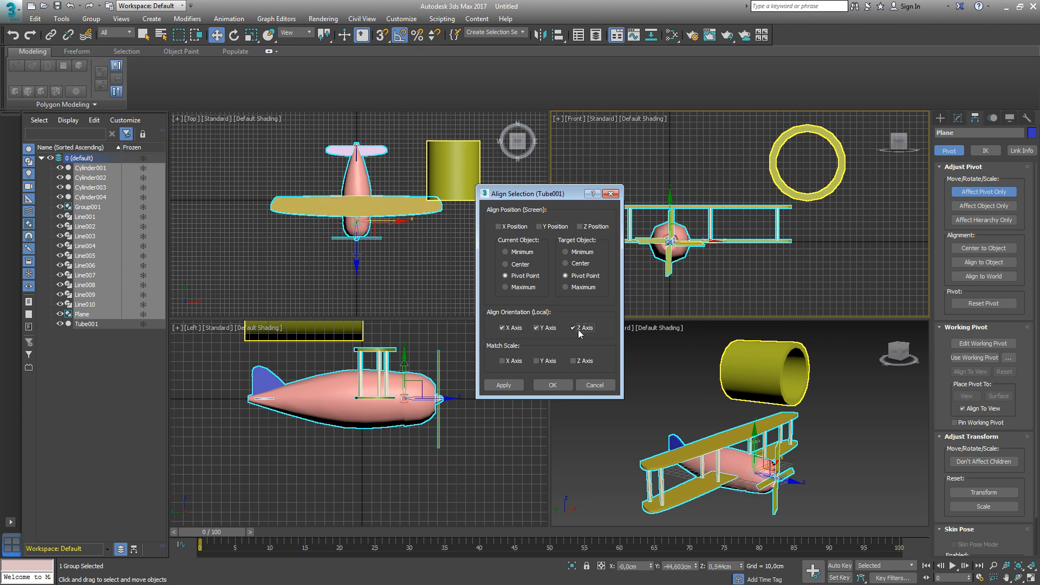
left_click(561, 386)
middle_click_drag(801, 441, 771, 449, "alt")
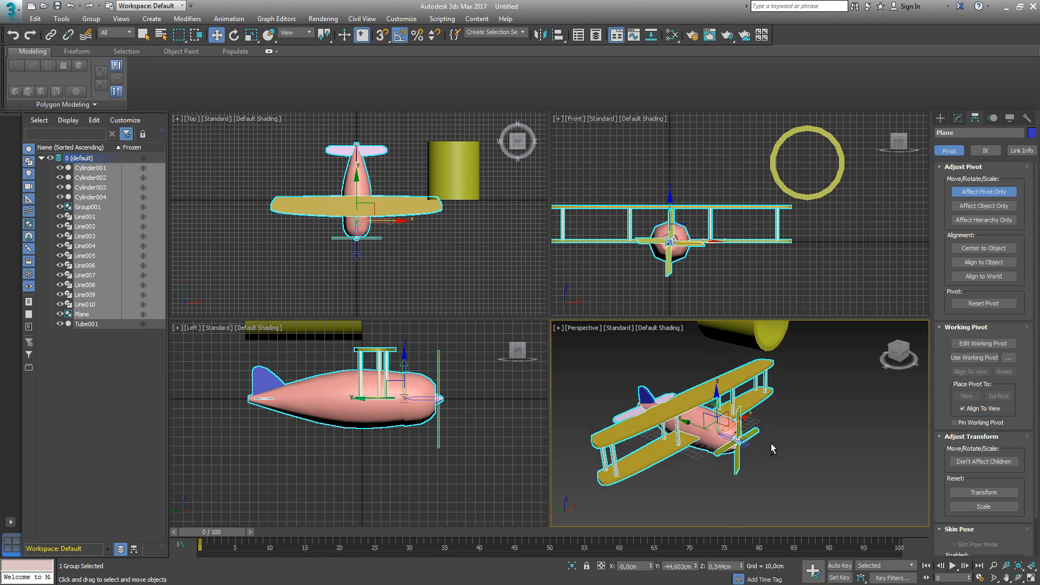
- Leave pivot-only editing for the plane group and set the reference coordinate system to Local
scroll(771, 447, "up", 3)
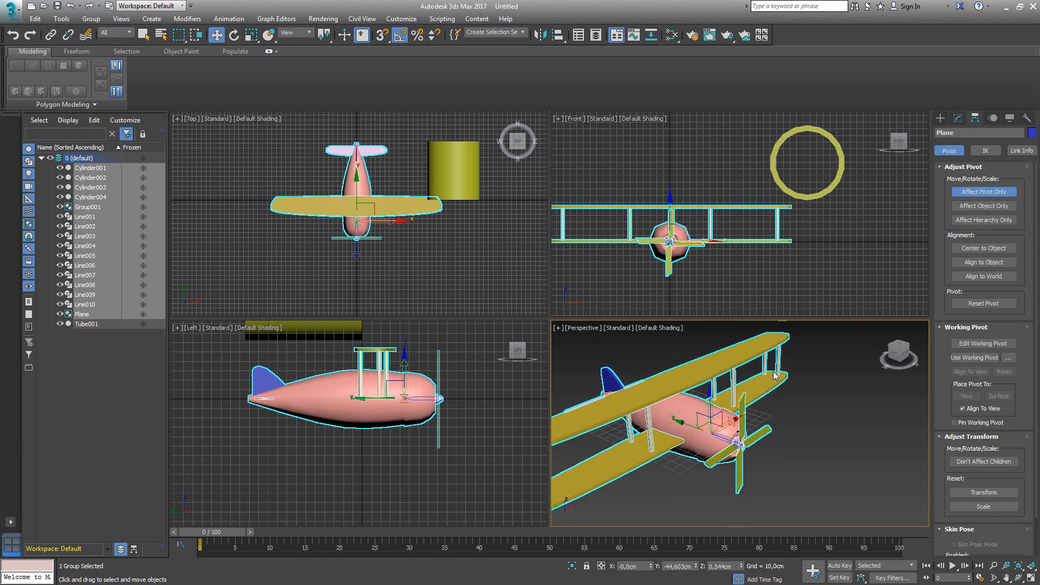
left_click(983, 192)
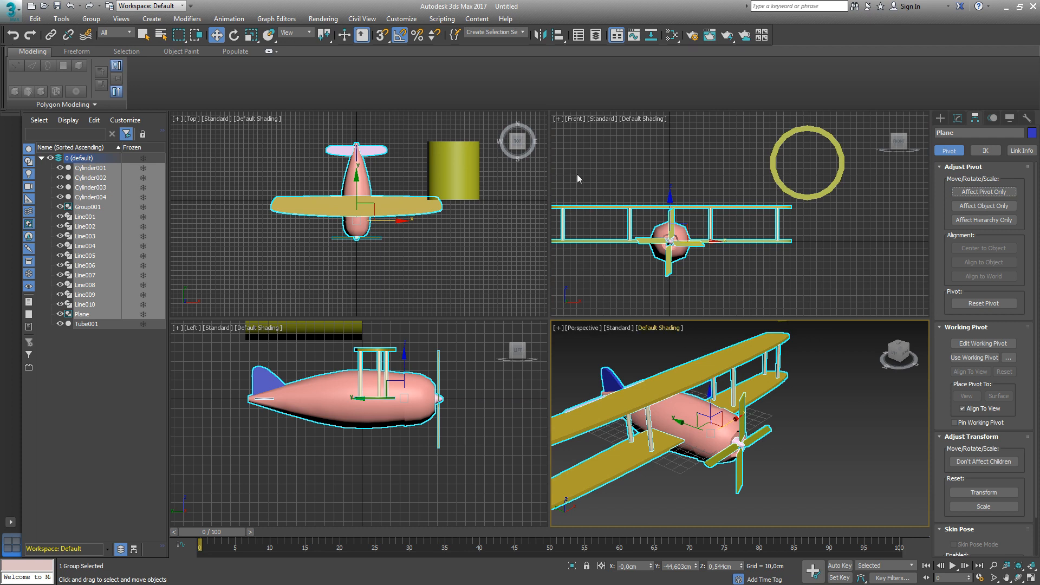
left_click(302, 34)
left_click(308, 71)
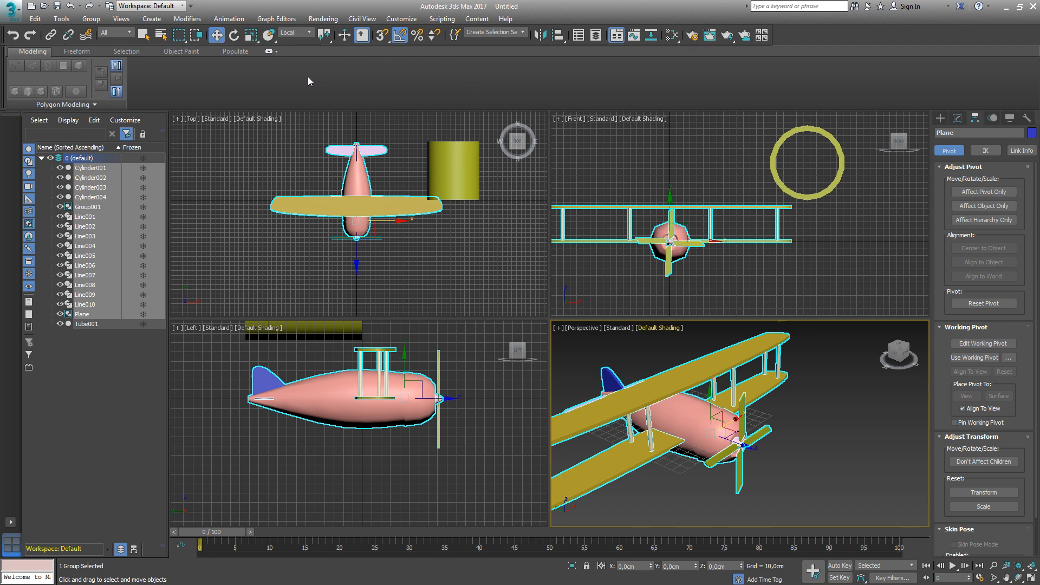
- Reselect the plane group in the Perspective viewport, set Local coordinates for it, and examine its pivot axes
scroll(813, 428, "up", 4)
left_click(826, 434)
left_click(731, 428)
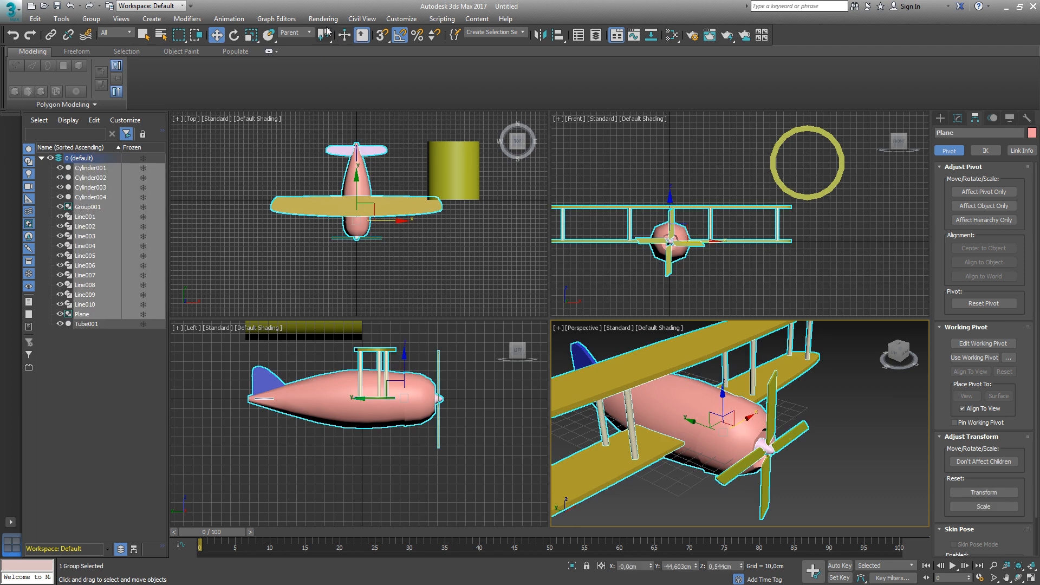
left_click(301, 34)
left_click(295, 69)
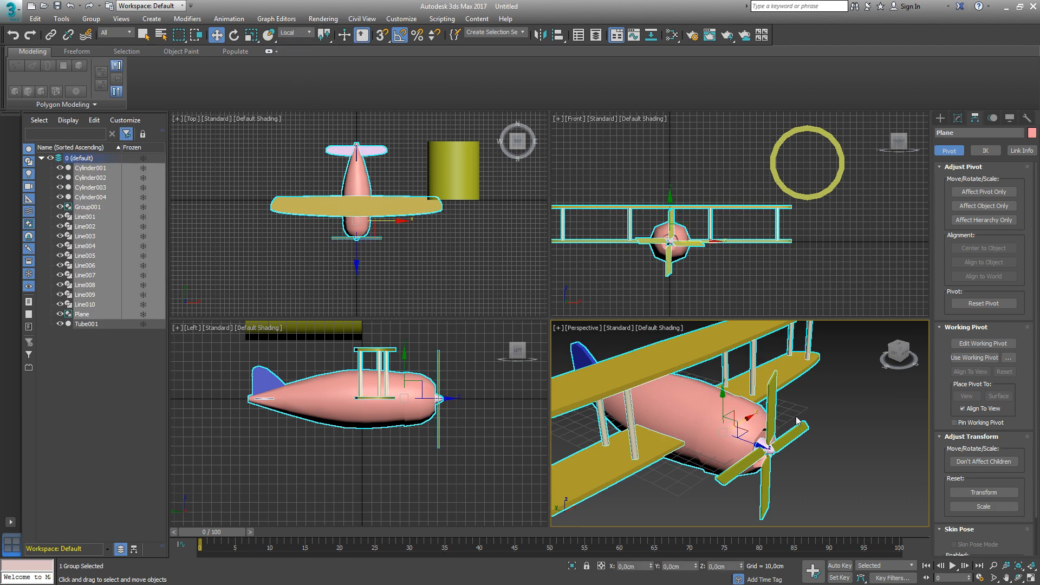
middle_click_drag(845, 421, 818, 405)
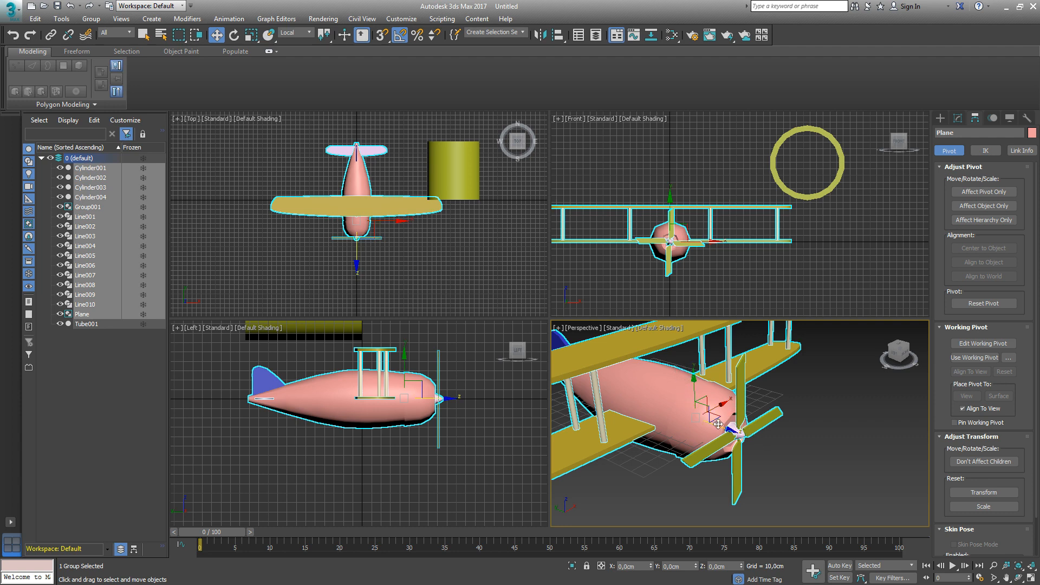
left_click(809, 447)
left_click(689, 427)
- Delete the reference tube from the Front viewport
left_click(834, 179)
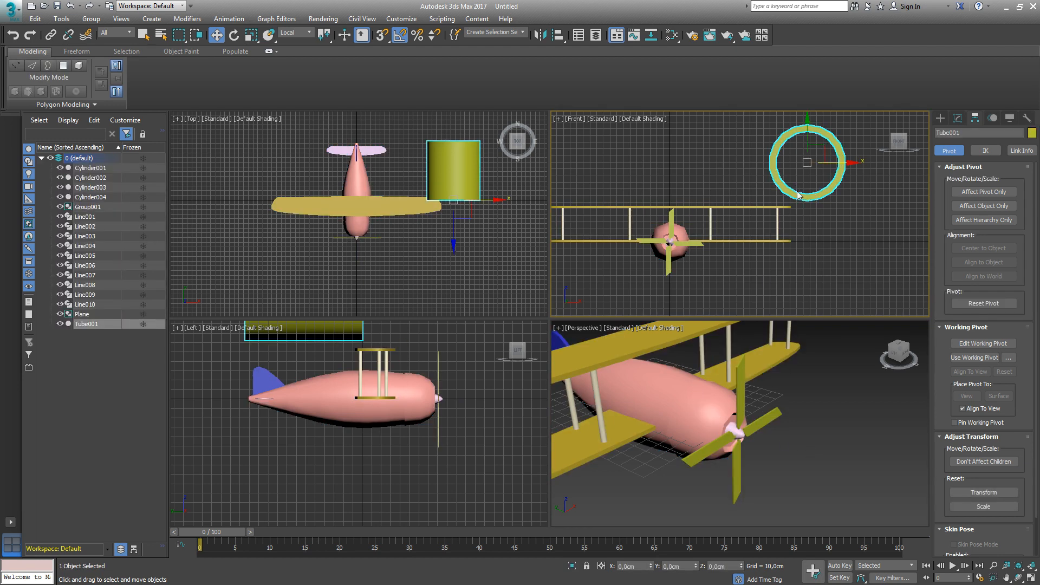
key("Delete")
middle_click_drag(711, 276, 759, 281)
scroll(758, 280, "down", 2)
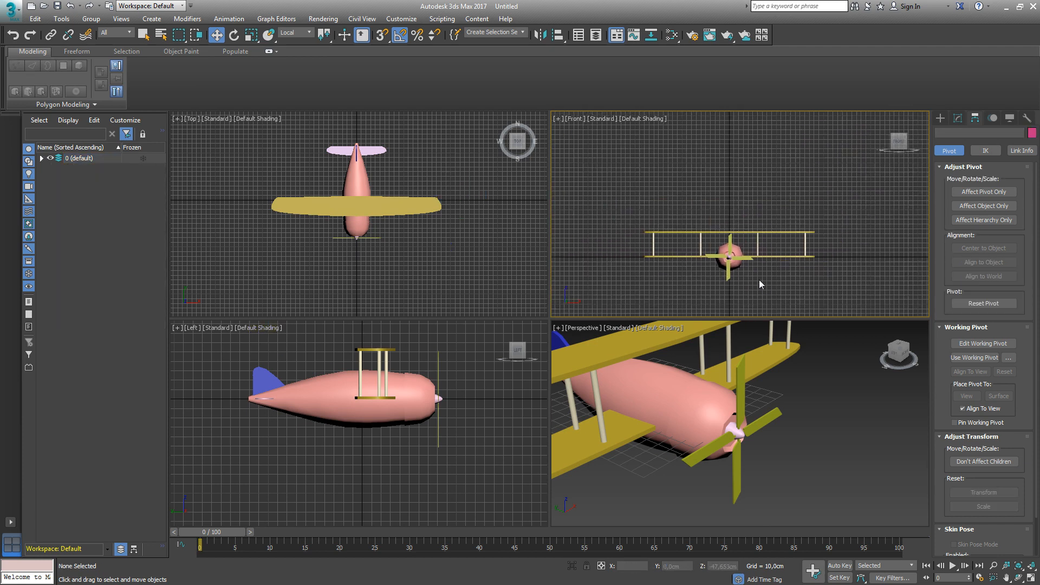
- Select the plane group and start exporting it as an Autodesk FBX file named plane in the export folder
left_click(680, 232)
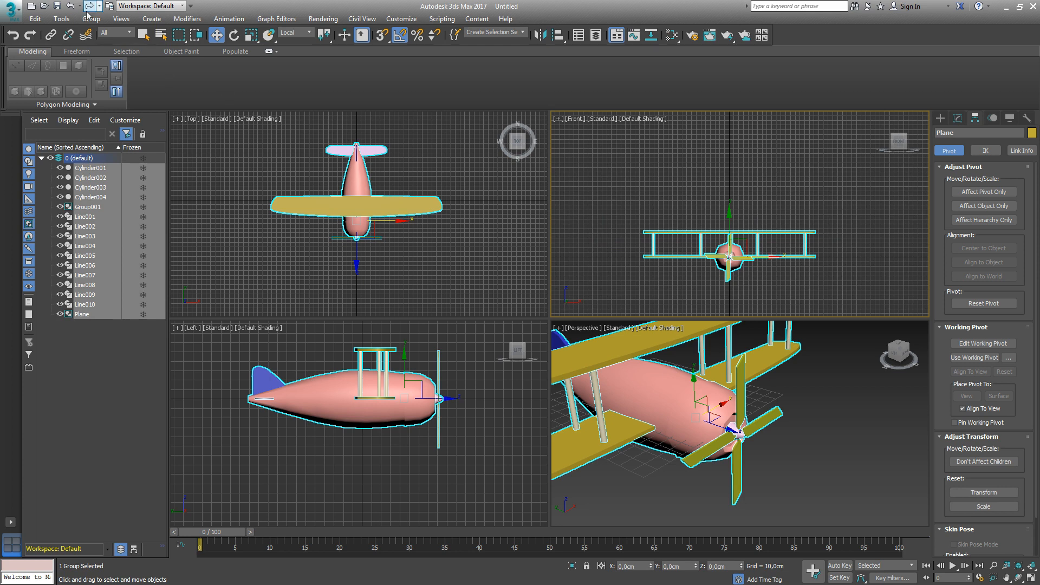
left_click(10, 18)
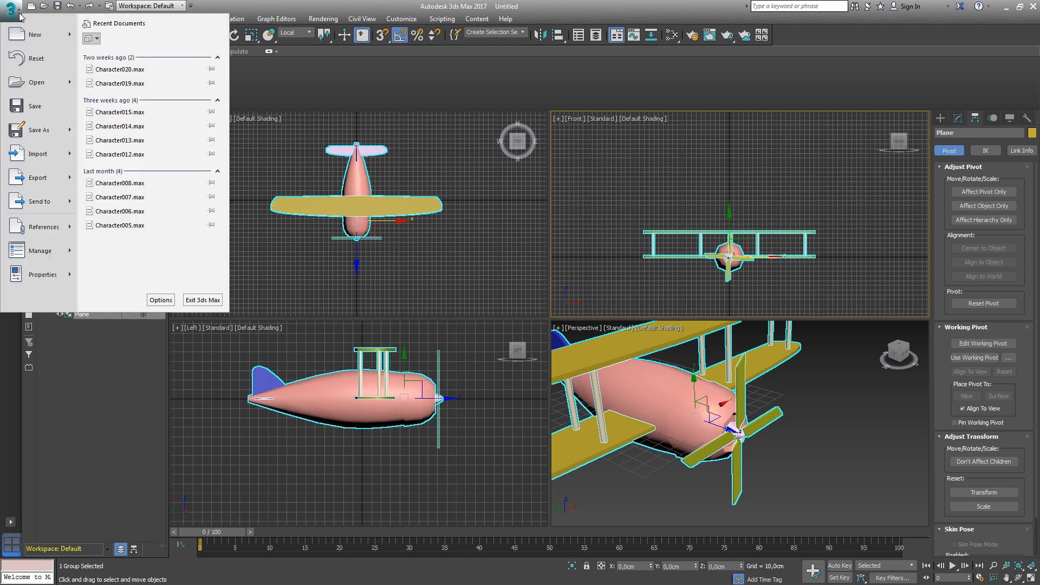
left_click(71, 181)
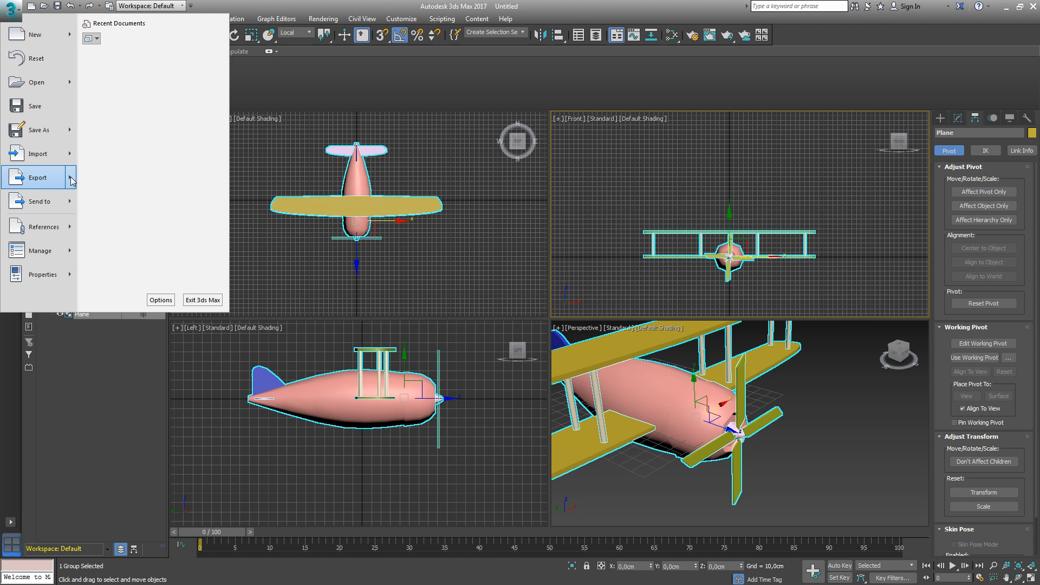
left_click(152, 88)
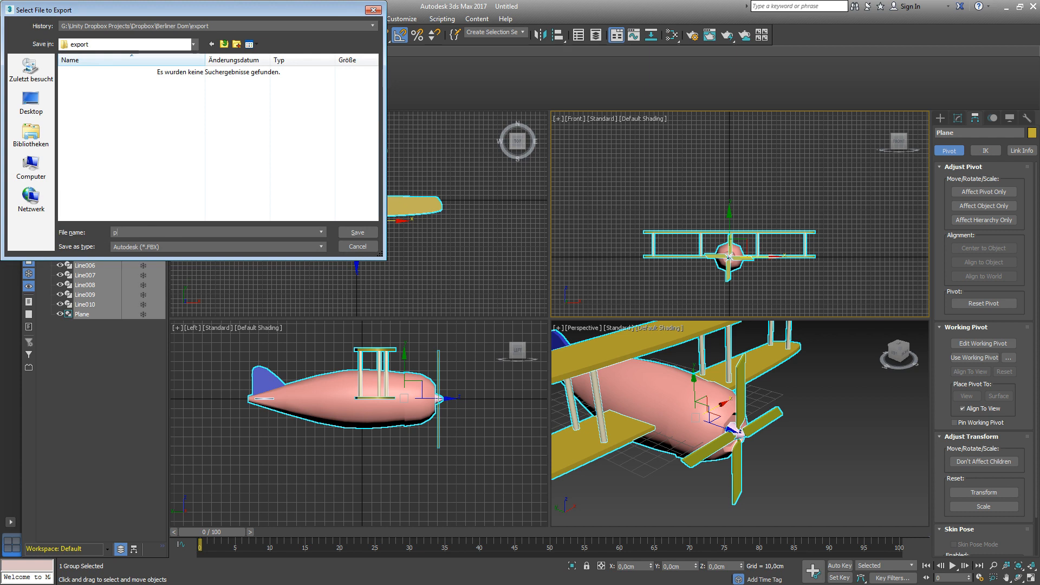
left_click(357, 233)
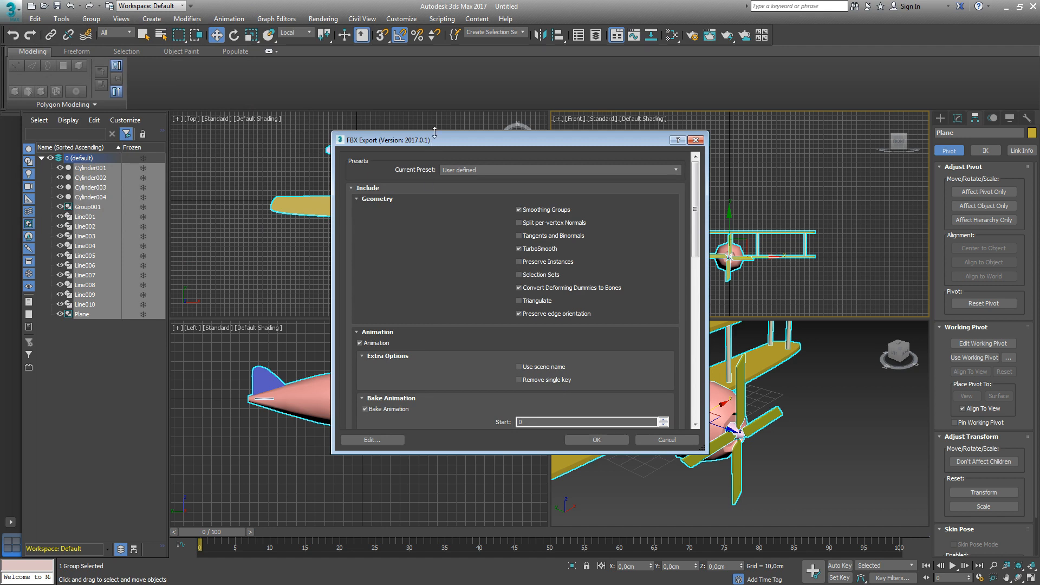
- Keep the User defined preset and exclude animation from the FBX export
left_click_drag(434, 132, 434, 60)
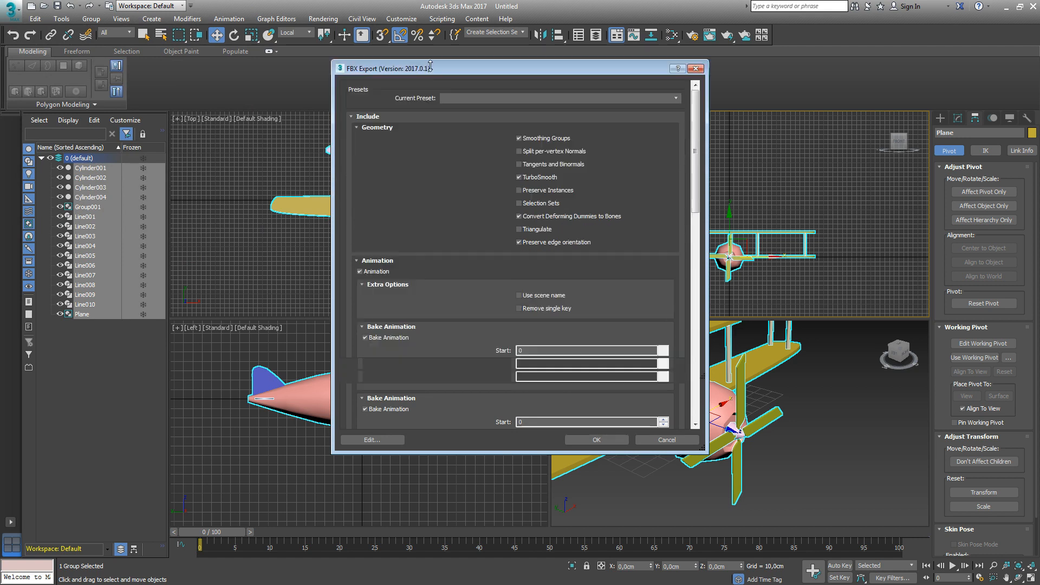
left_click(481, 98)
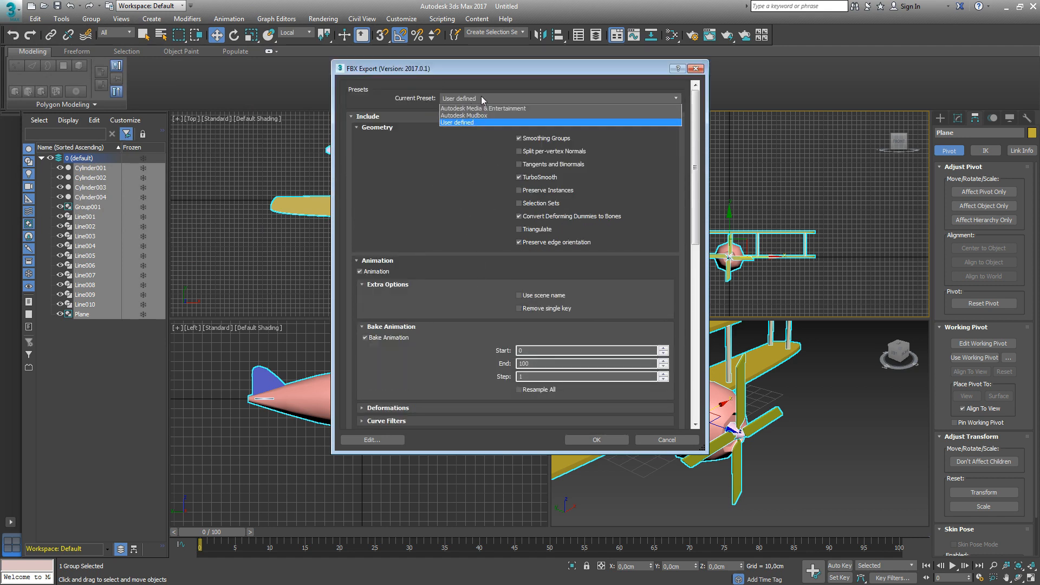
left_click(496, 69)
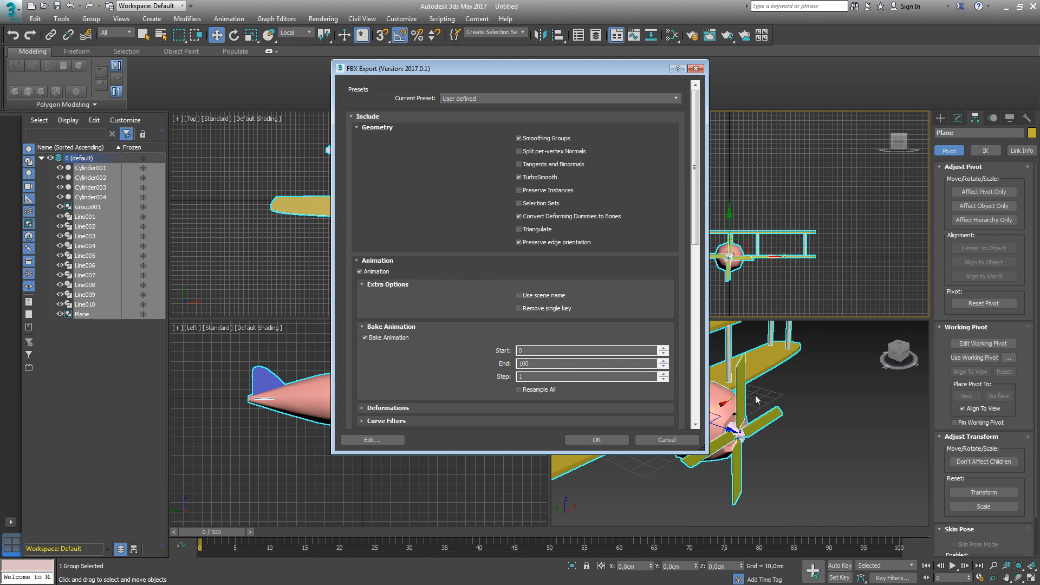
left_click(360, 271)
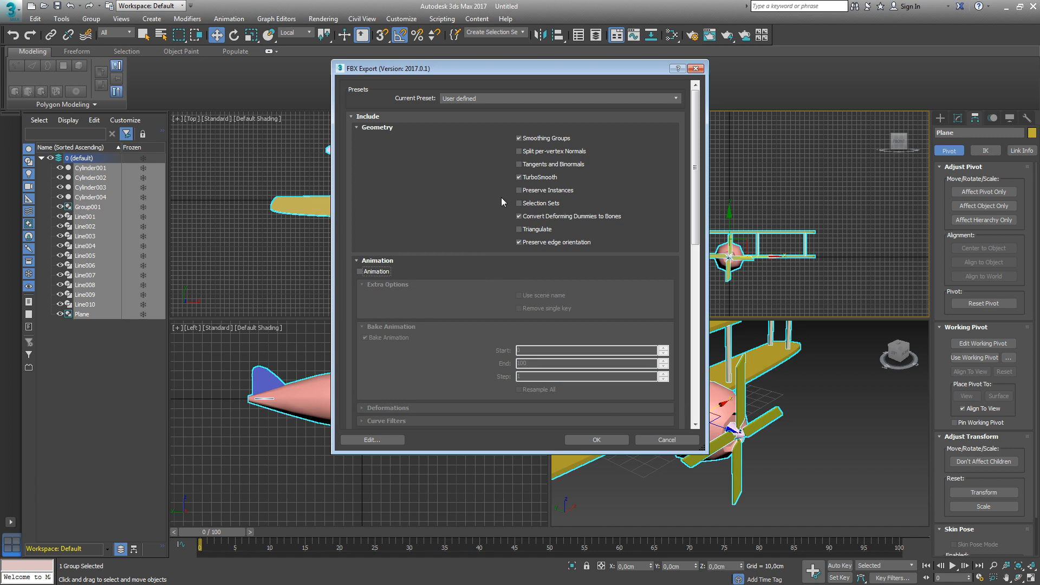
- Set the FBX export's axis conversion to Z-up
scroll(499, 204, "down", 3)
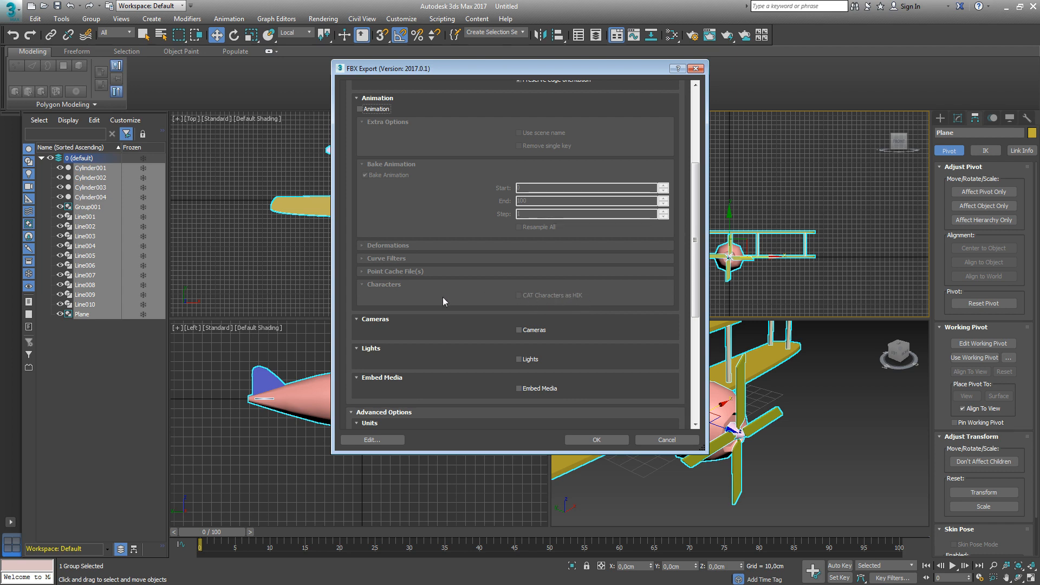
scroll(404, 213, "down", 5)
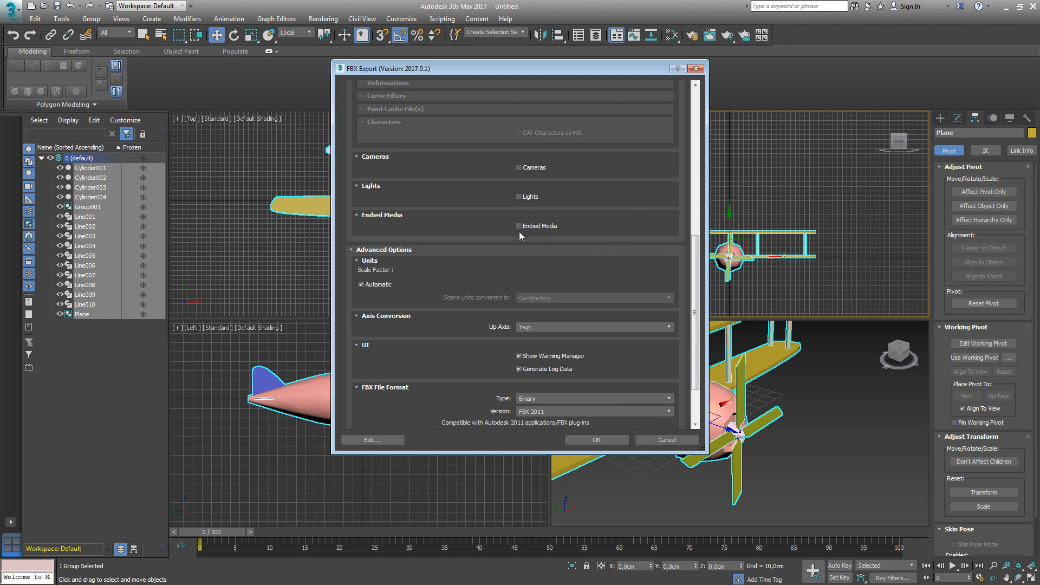
scroll(447, 264, "down", 2)
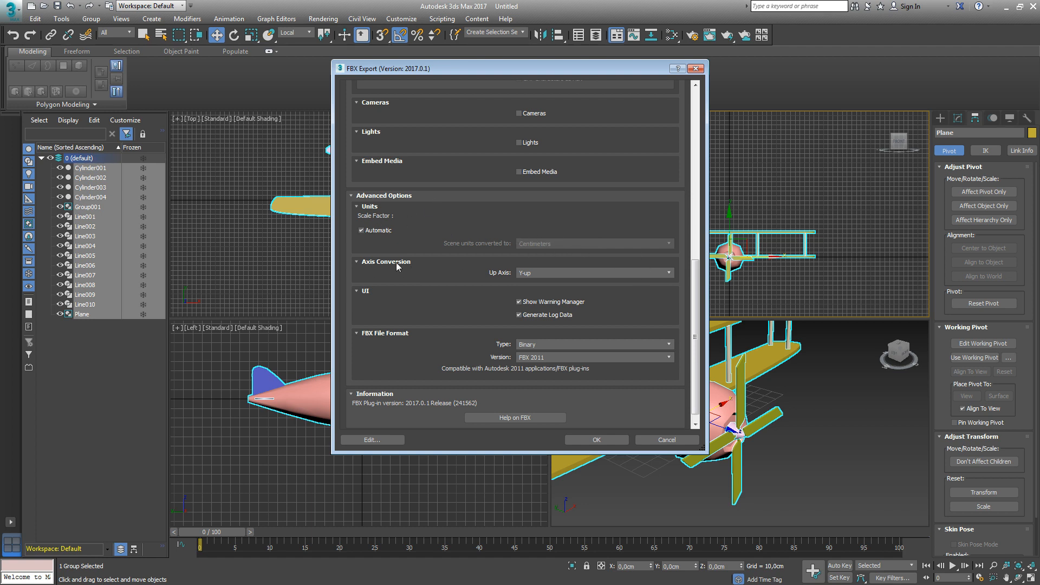
left_click(533, 274)
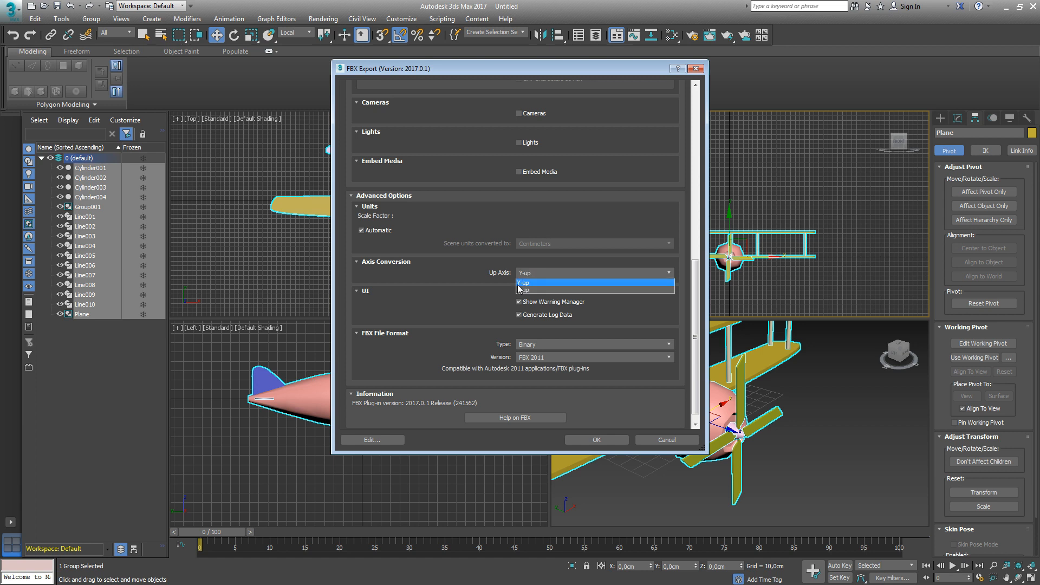
left_click(520, 282)
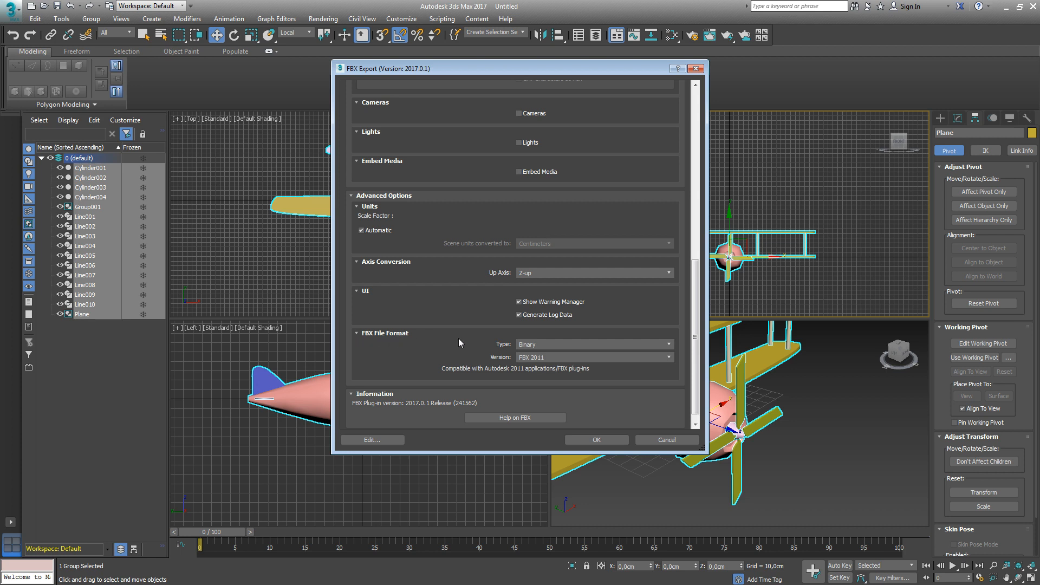
- Keep the FBX file format at Binary, version FBX 2011, and run the export
left_click(523, 344)
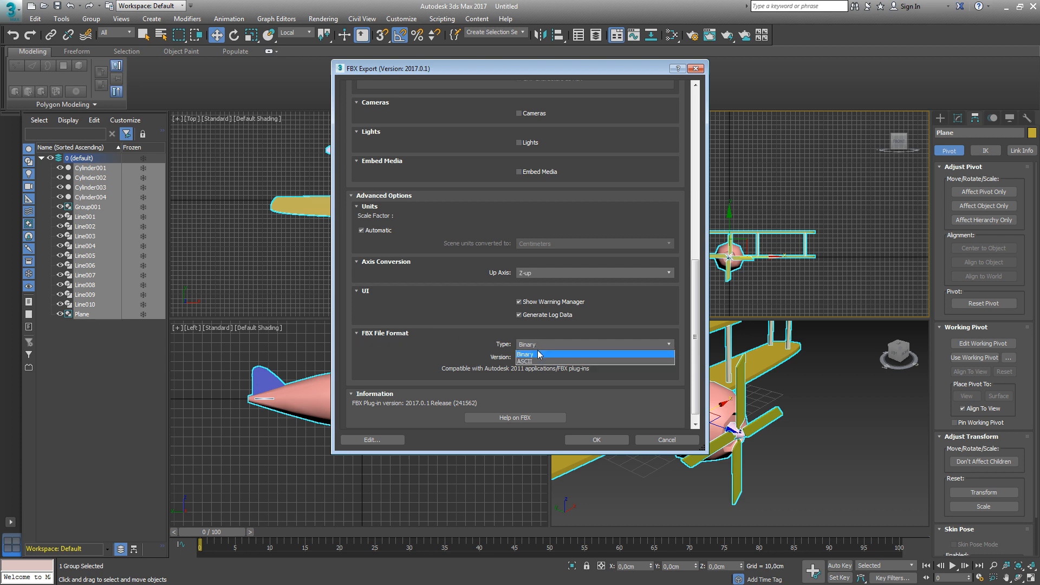
left_click(529, 354)
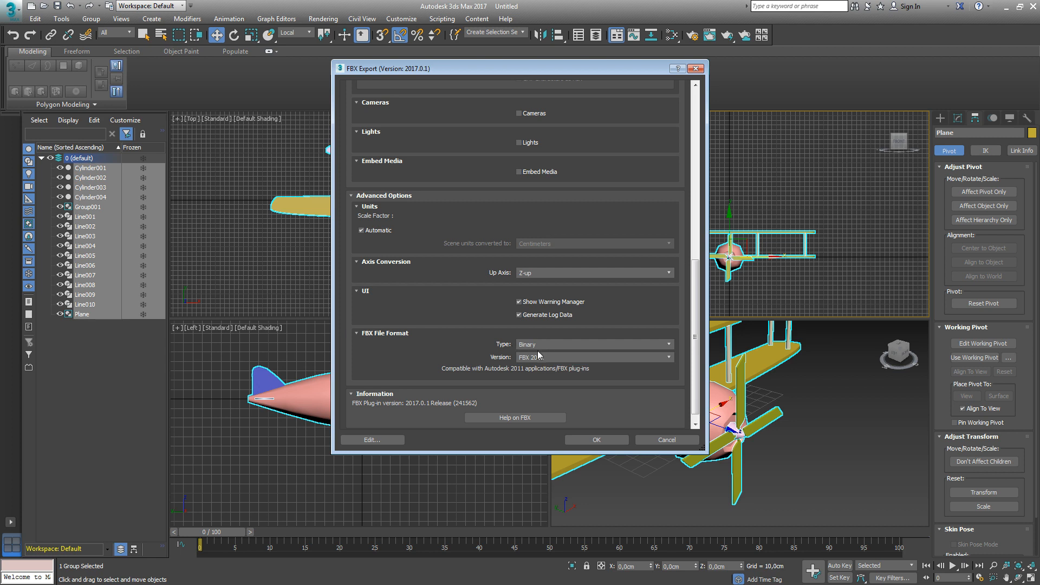
left_click(532, 359)
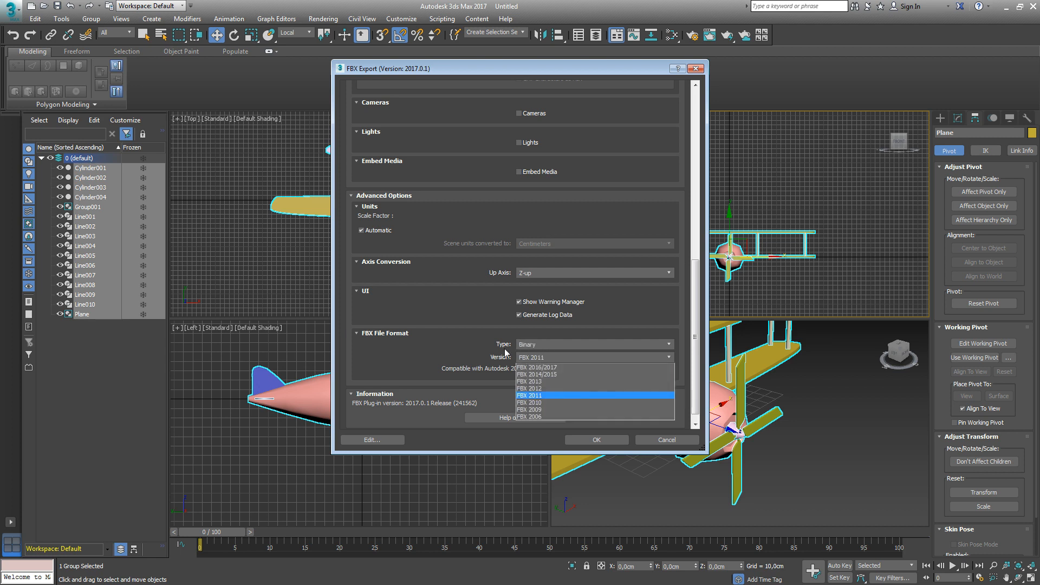
left_click(504, 351)
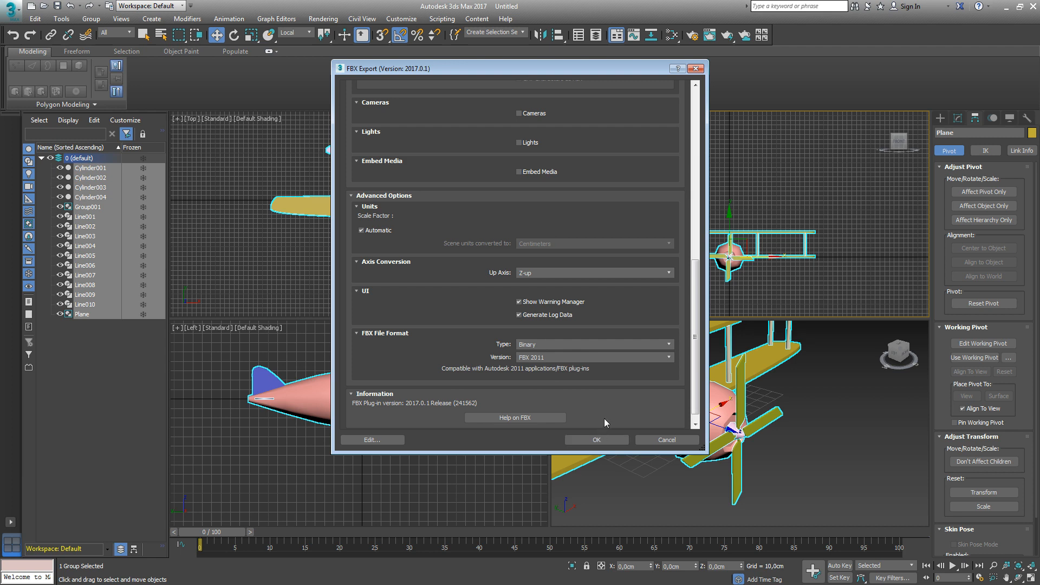
left_click(596, 440)
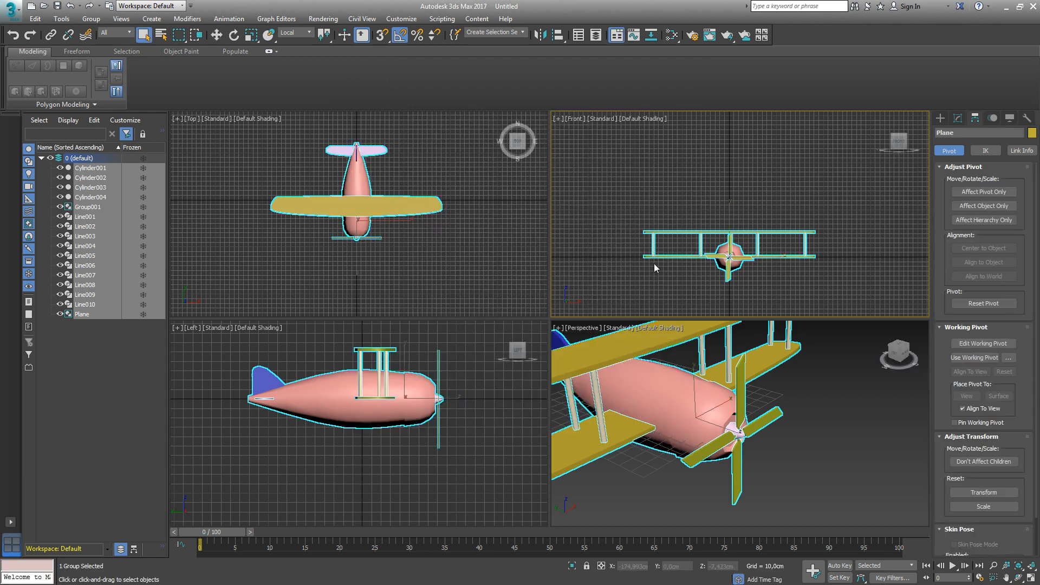
scroll(661, 379, "down", 6)
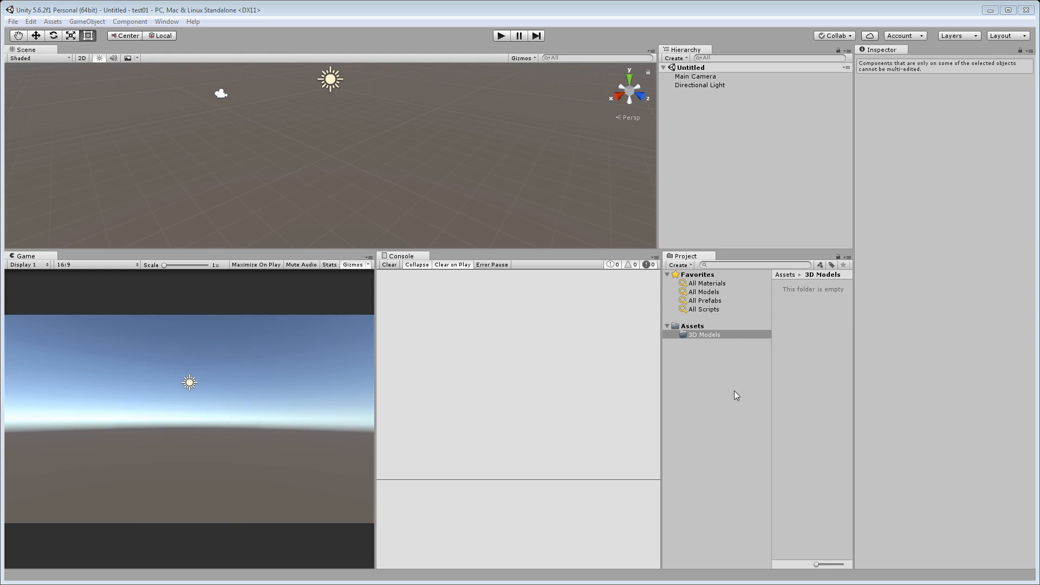
- Switch to Unity, import plane.FBX into the 3D Models folder, and inspect the model's import settings
left_click(718, 332)
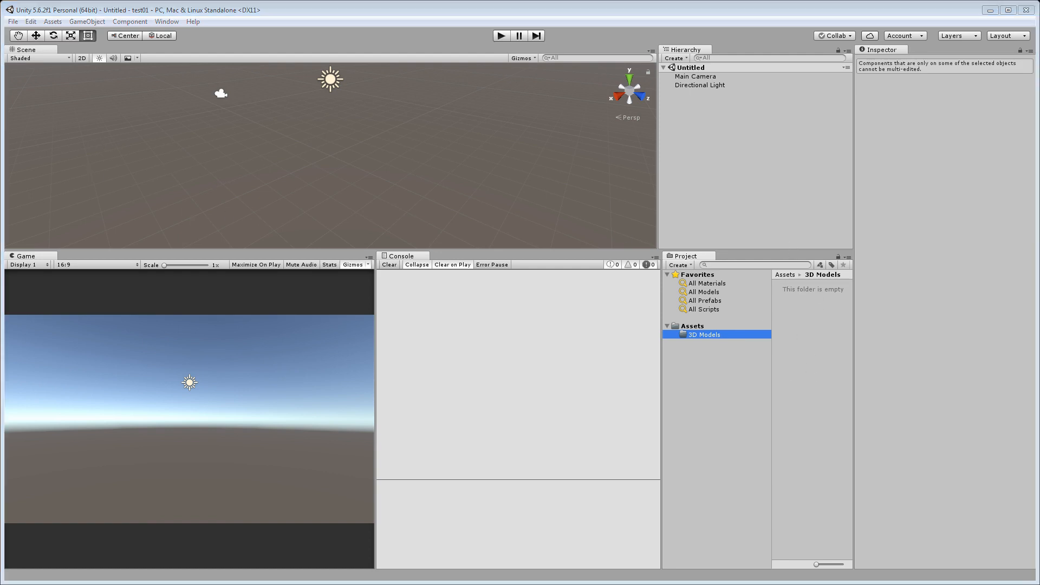
left_click_drag(76, 361, 808, 335)
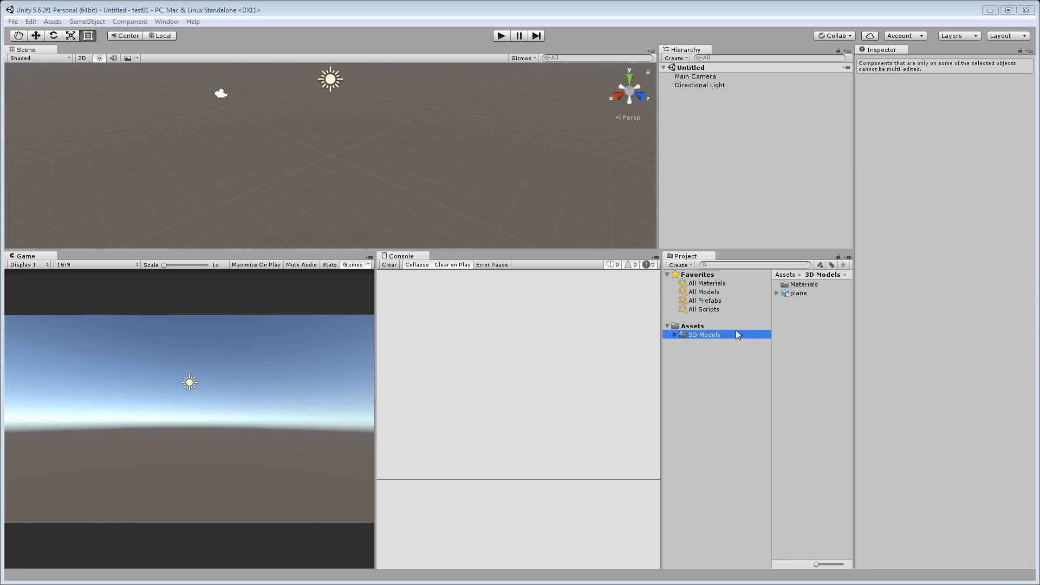
left_click(797, 293)
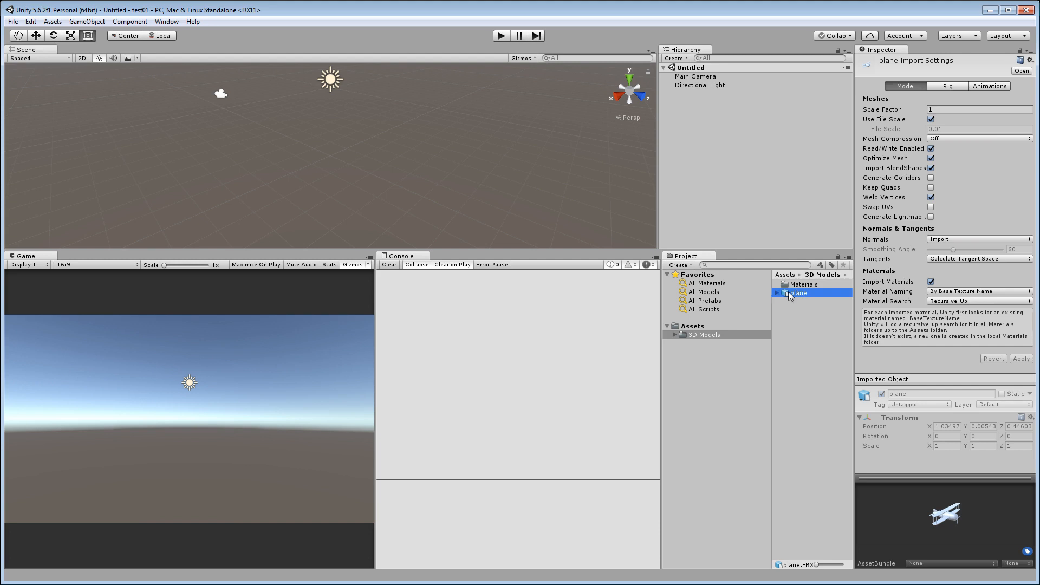
left_click(790, 330)
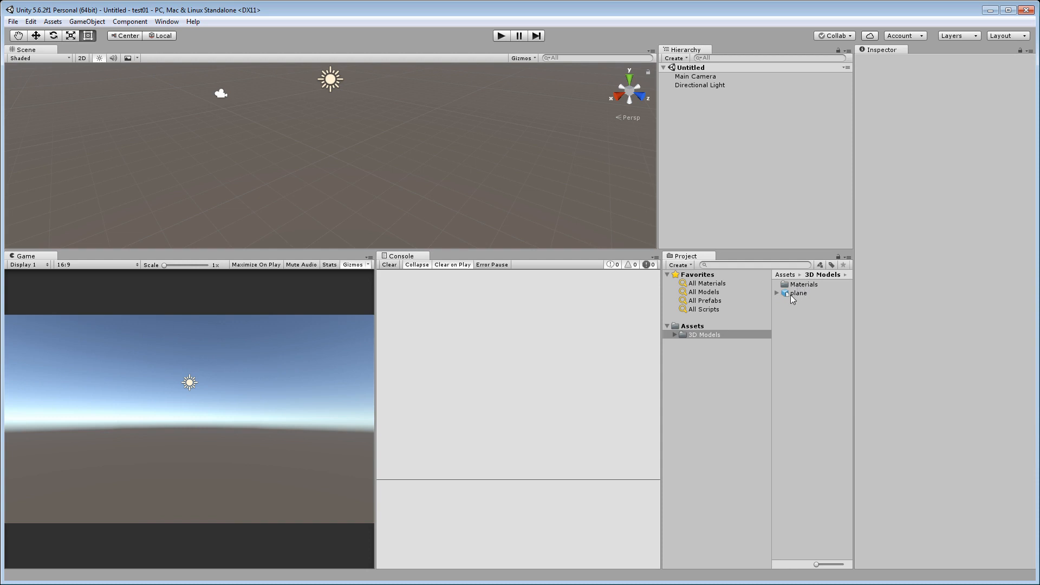
- Examine the imported plane model and the No Name material in the Materials folder under 3D Models
left_click(798, 294)
left_click(792, 284)
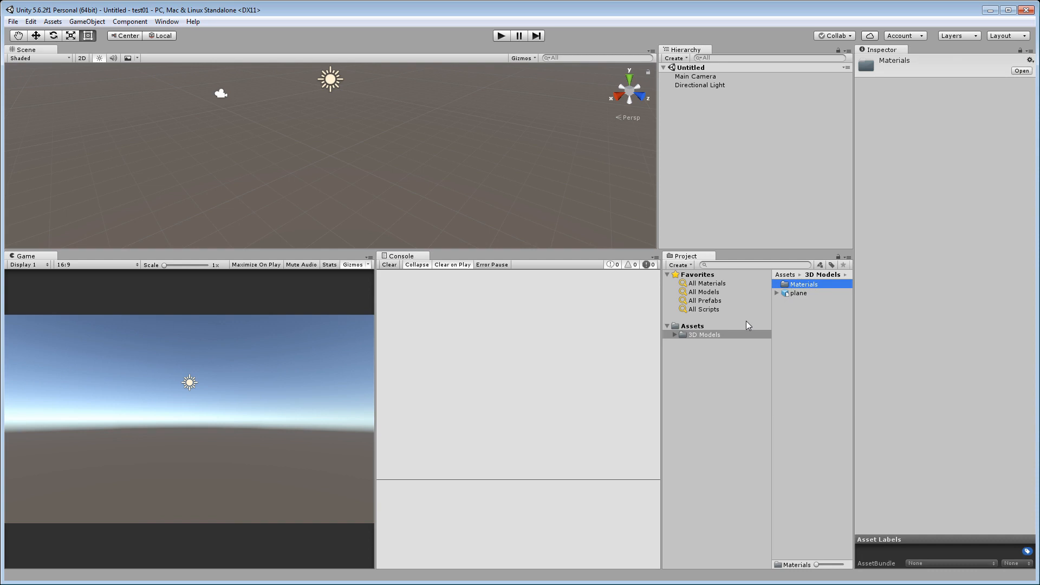
left_click(674, 335)
left_click(681, 342)
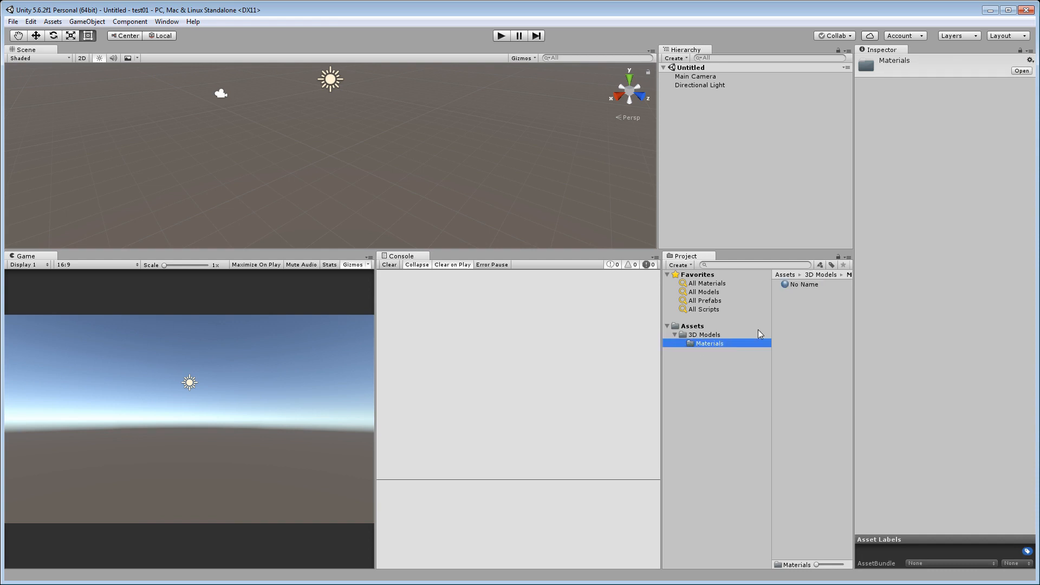
left_click(808, 286)
left_click(791, 312)
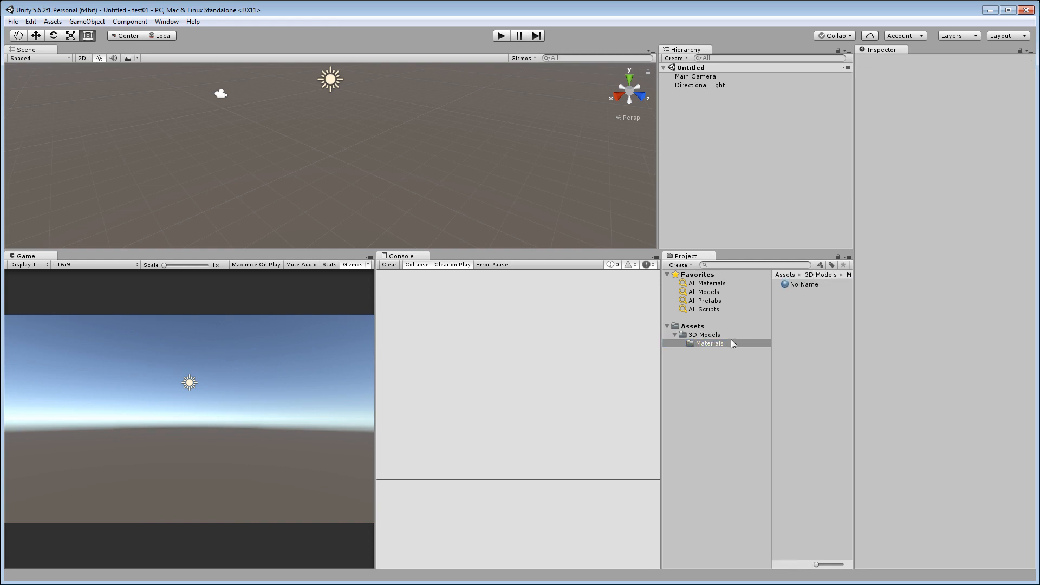
- Examine the No Name material and the plane model's import settings, switching Keep Quads on and back off
left_click(797, 283)
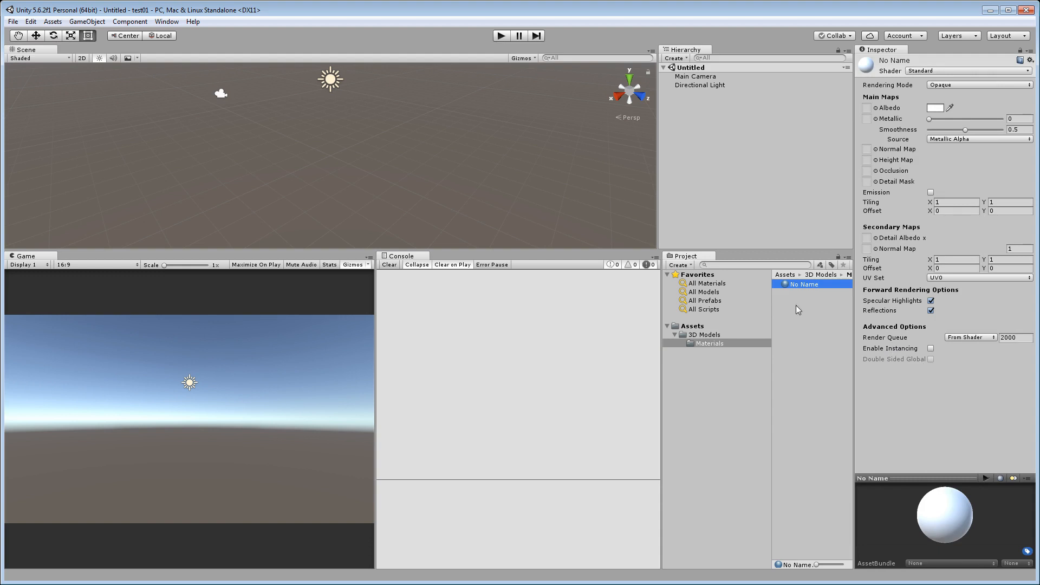
left_click(707, 335)
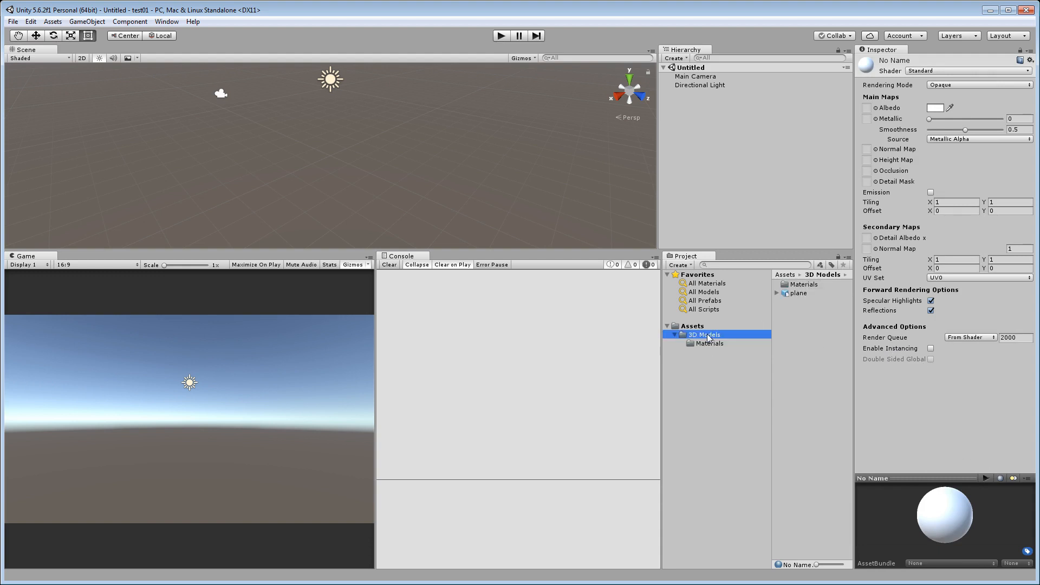
left_click(806, 293)
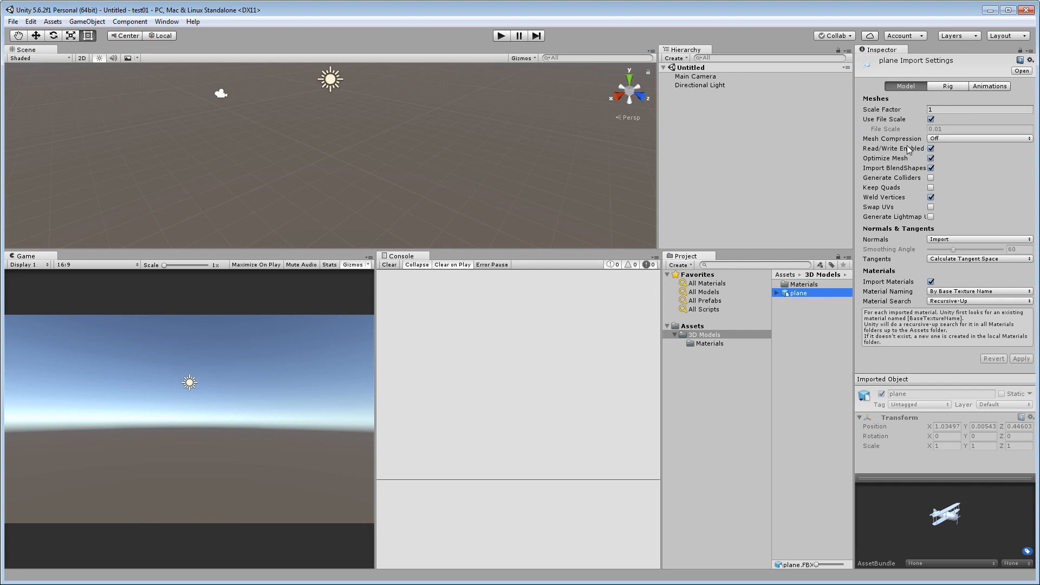
right_click(927, 478)
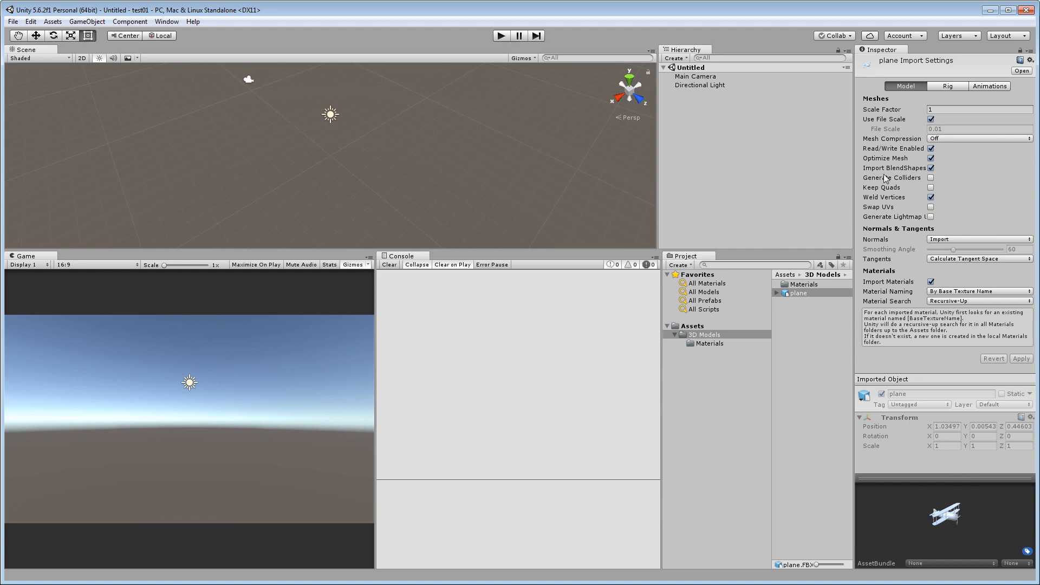
left_click(931, 187)
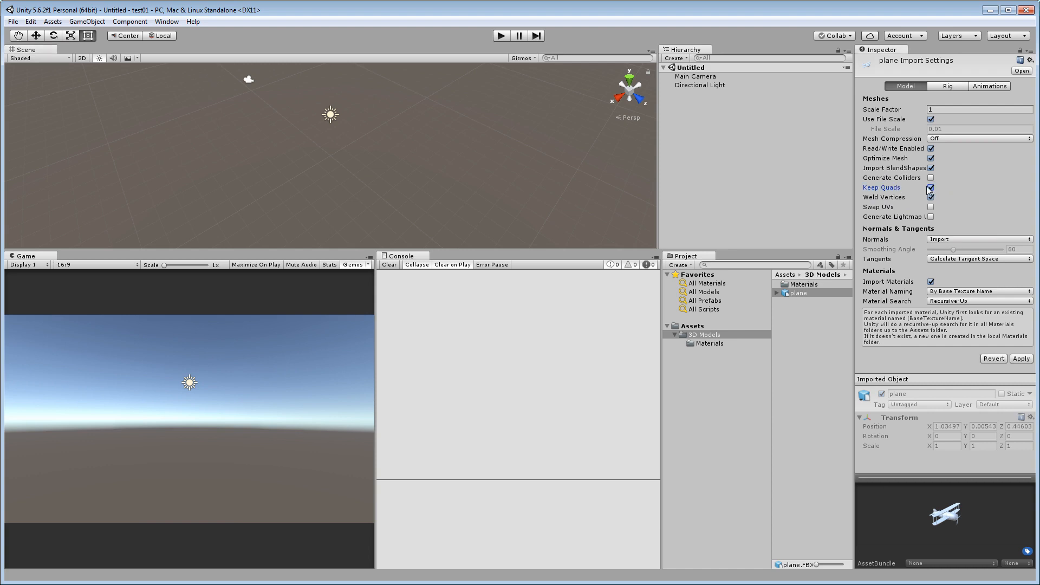
left_click(931, 187)
- Apply the plane's pending import settings and review its rig's animation type choices, leaving the type at None
left_click(941, 86)
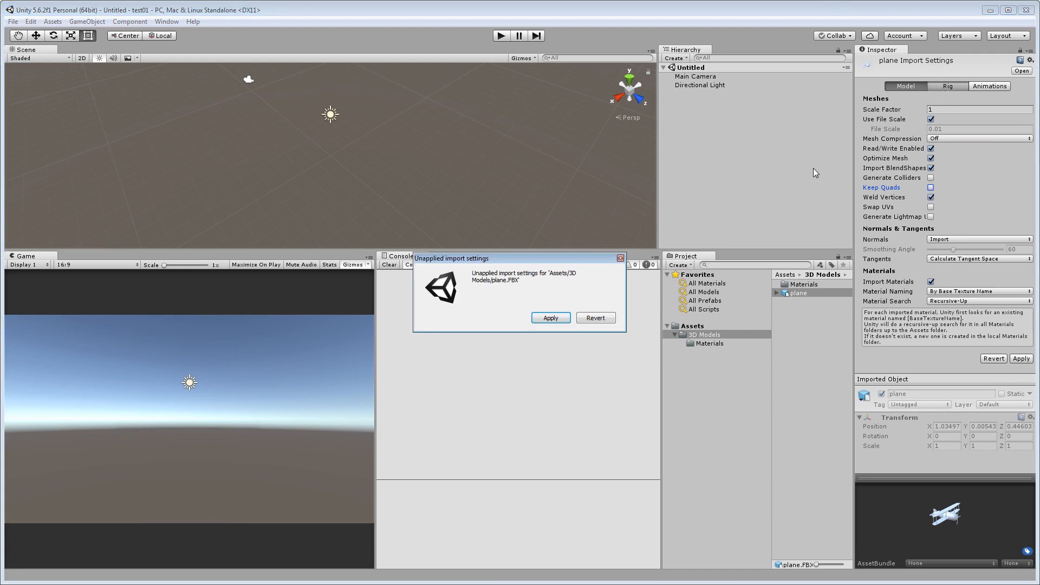
left_click(556, 321)
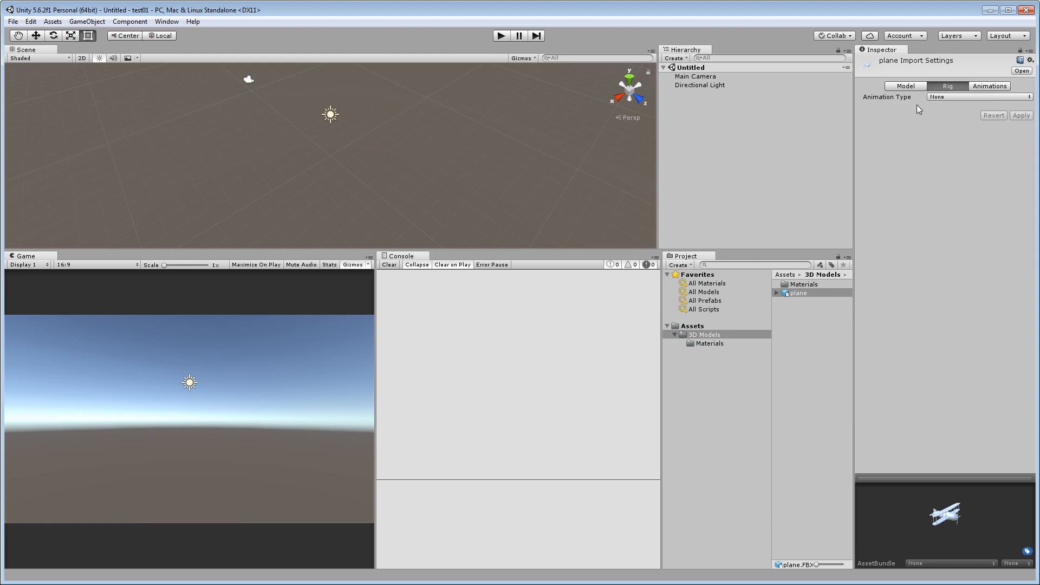
left_click(951, 96)
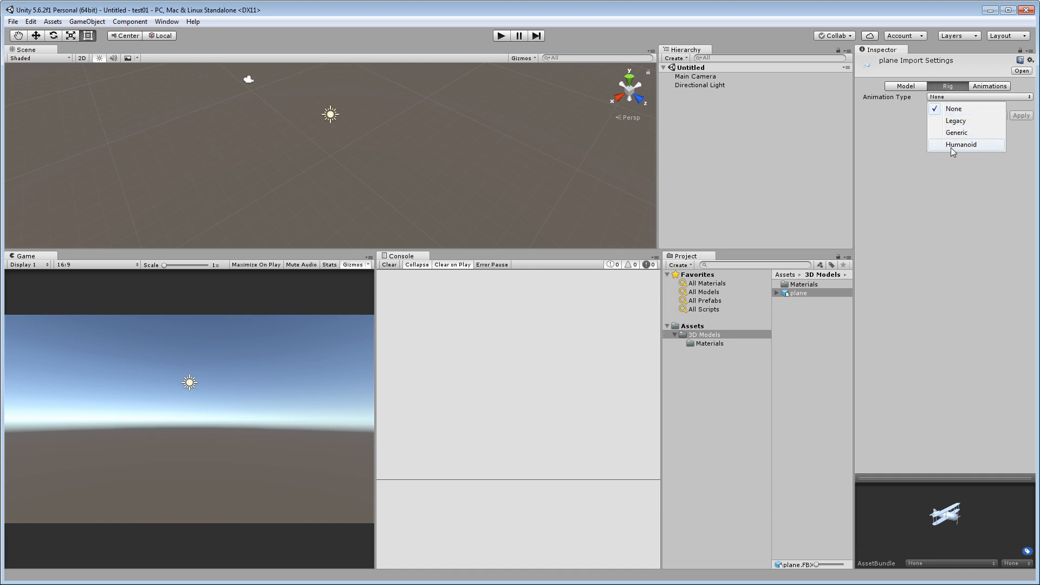
left_click(911, 159)
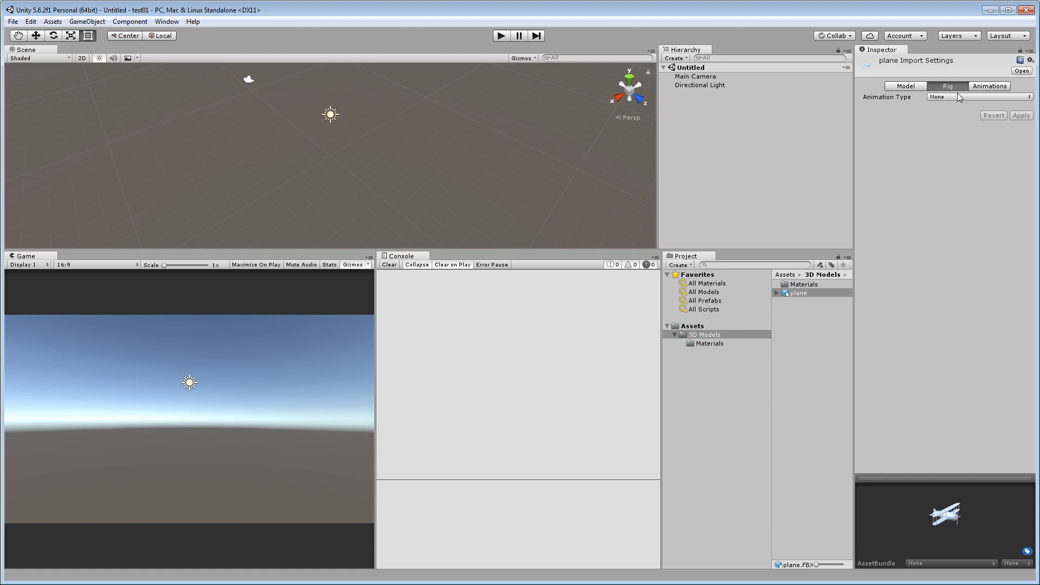
- Turn off Import Animation for the plane model, apply the change, and return to its mesh import settings
left_click(984, 86)
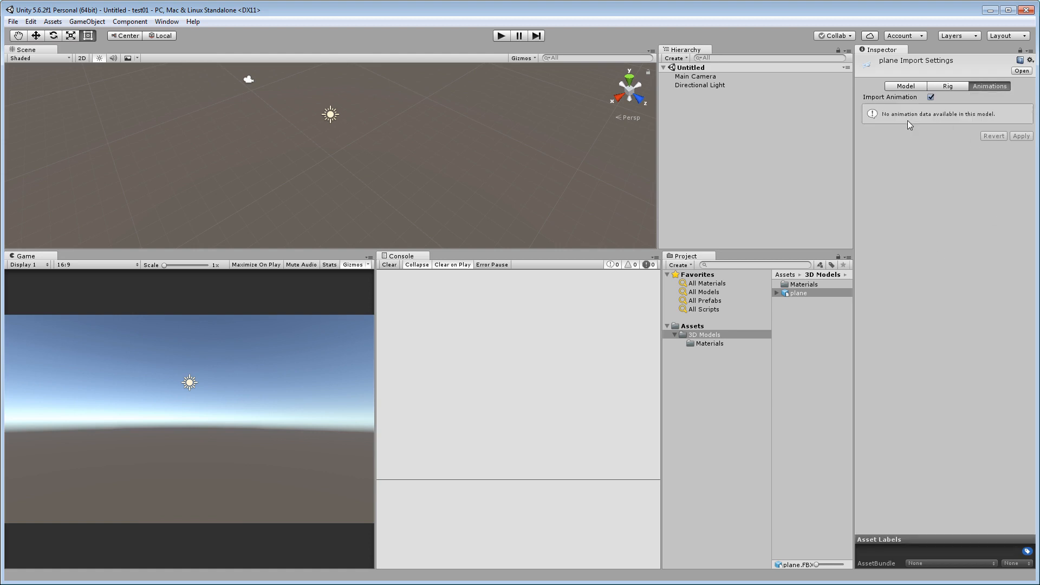
left_click(931, 97)
left_click(1021, 112)
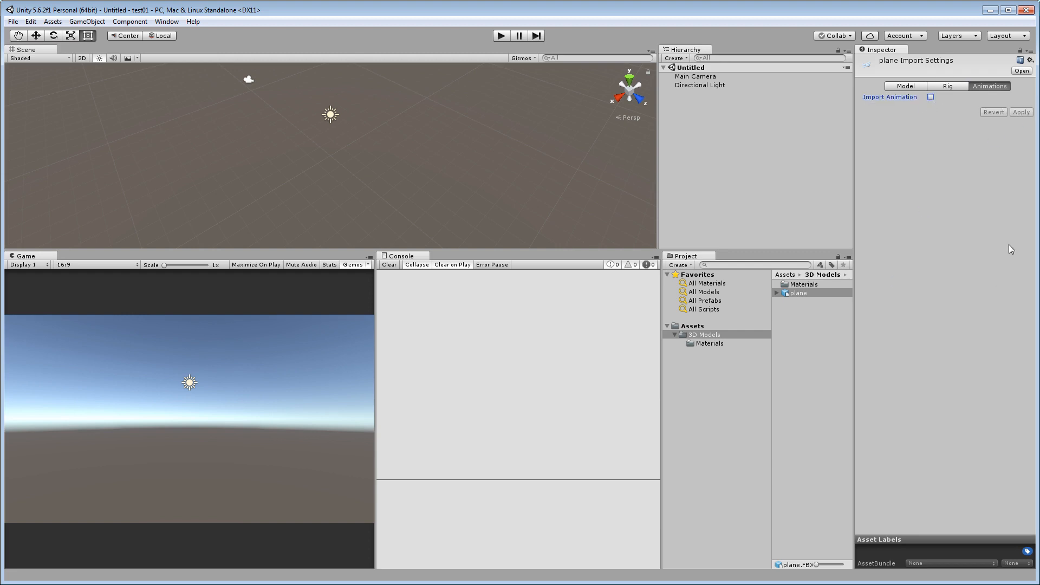
left_click(913, 87)
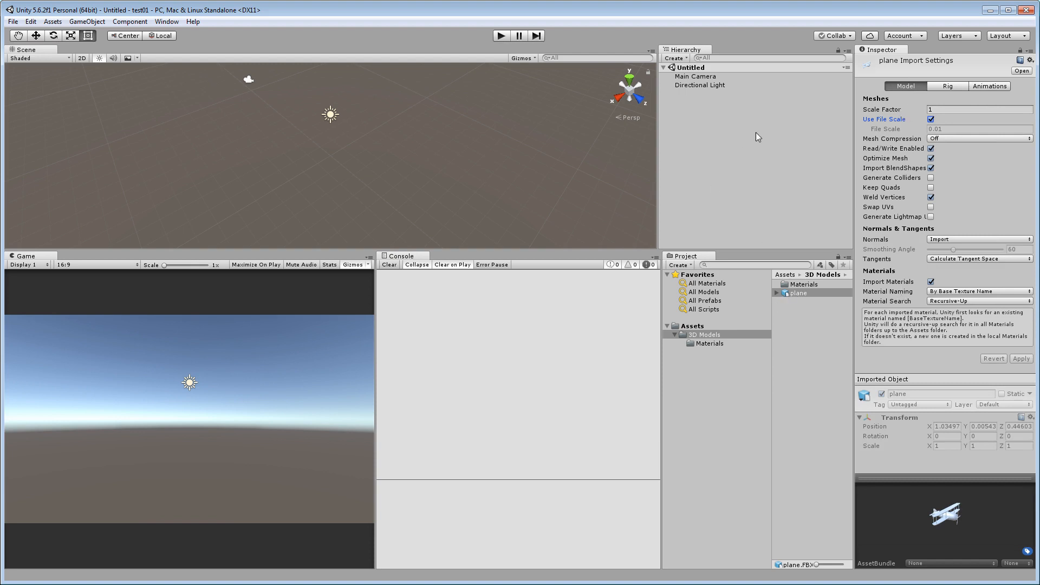
- Add the plane model to the scene and set its position to X 0, Y 0, Z 0
left_click_drag(798, 294, 742, 196)
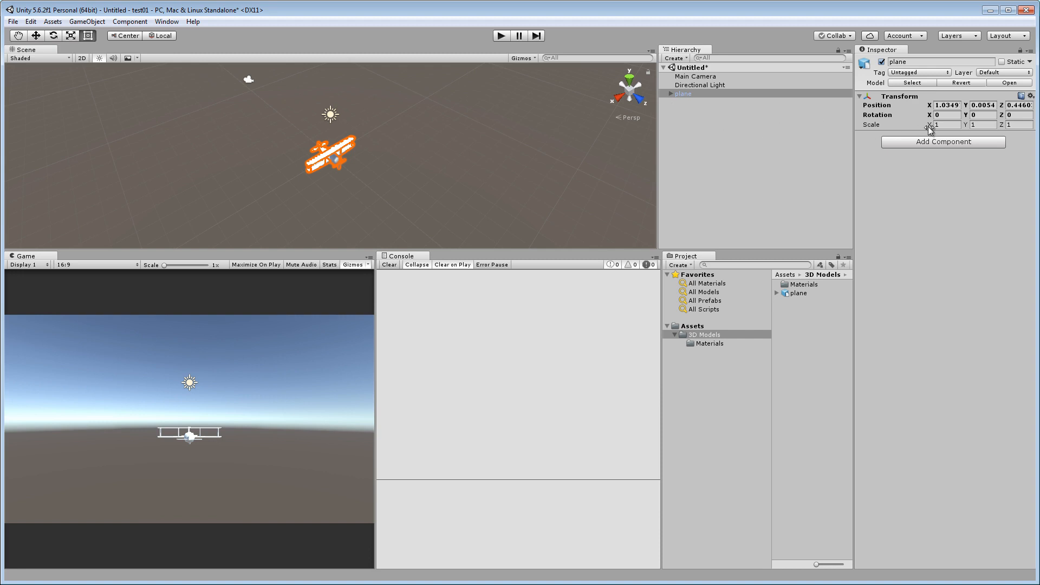
left_click(947, 106)
type("0")
left_click(981, 105)
type("0")
left_click(1013, 101)
left_click(975, 96)
left_click(1013, 105)
type("0")
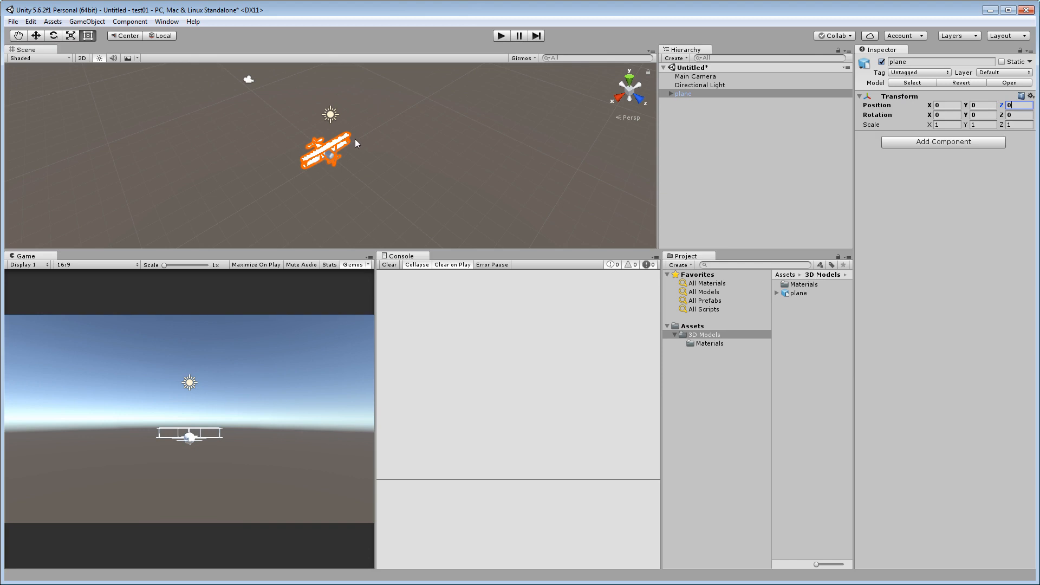
- Inspect the sub-objects inside the imported plane asset, including Group001
left_click(805, 295)
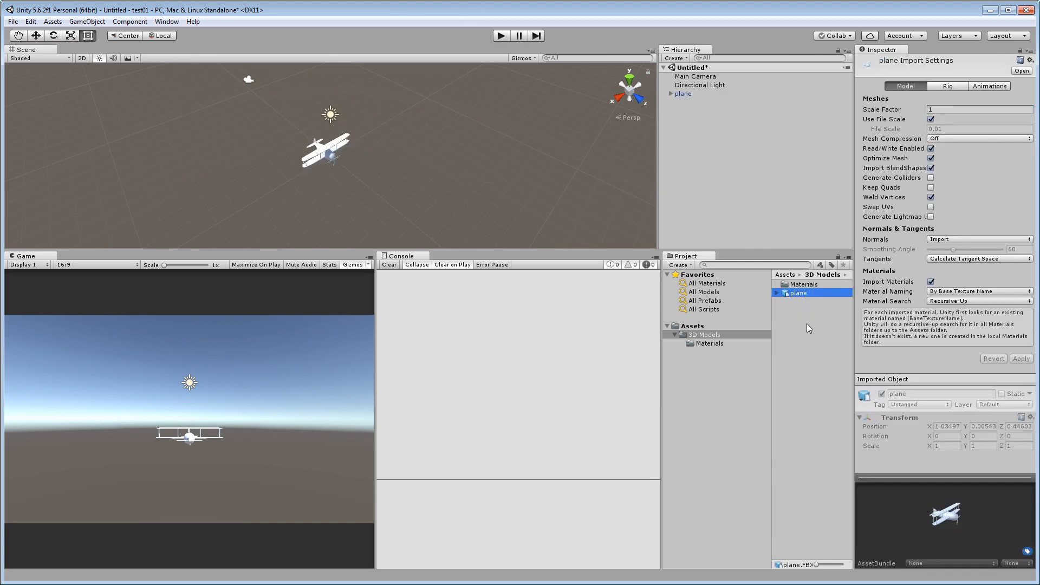
left_click(776, 293)
left_click(812, 302)
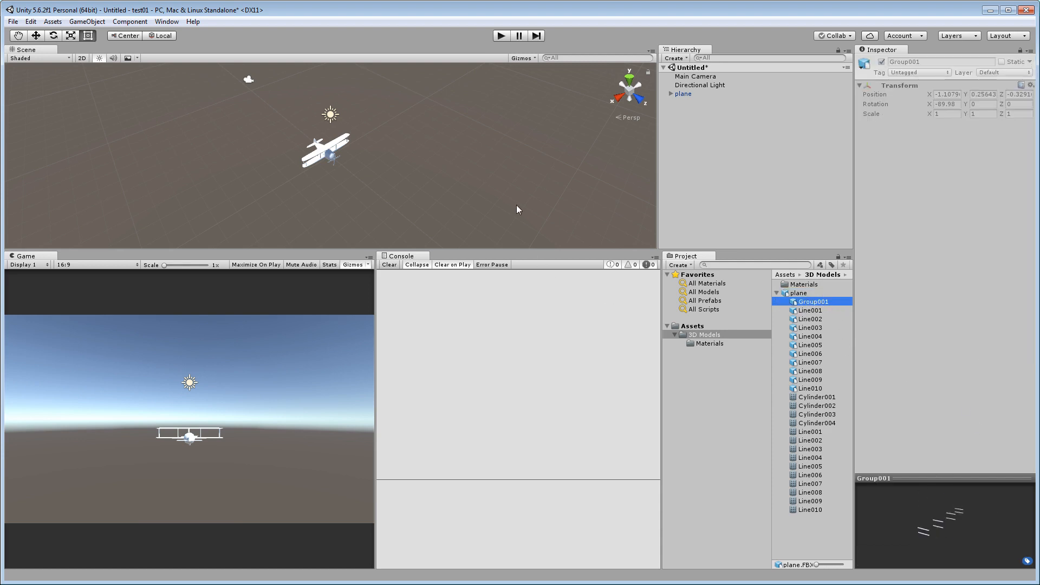
left_click(777, 293)
- Examine the biplane in the scene from several angles to check its orientation against the world axes
key("f")
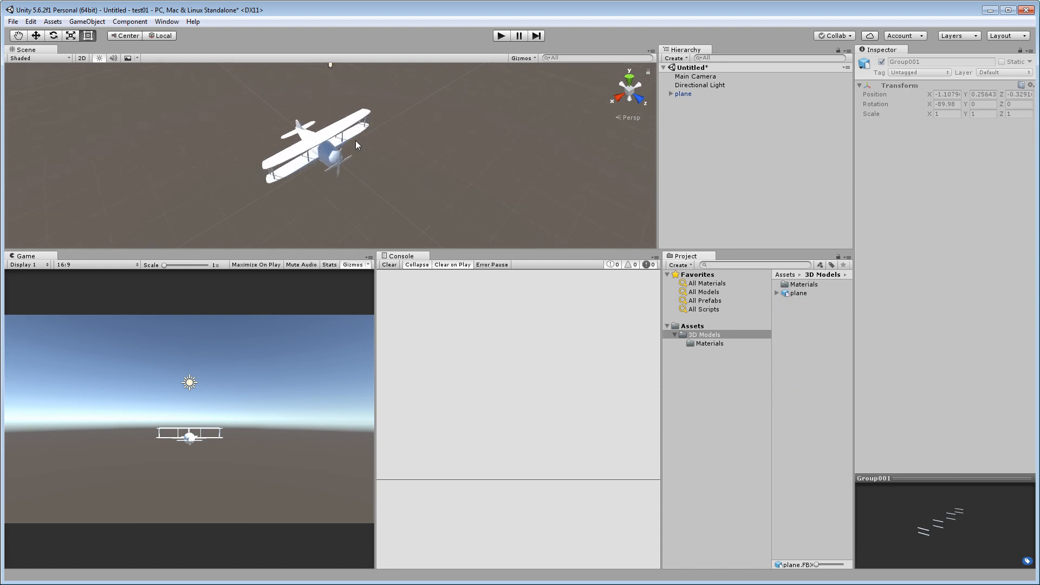
left_click_drag(356, 141, 321, 106, "alt")
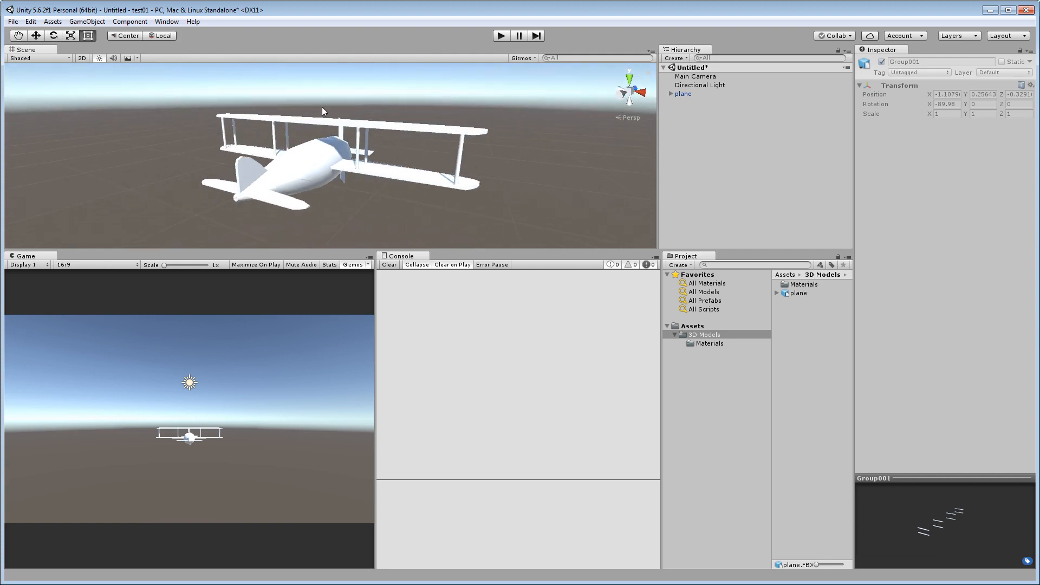
left_click_drag(455, 112, 344, 166, "alt")
scroll(420, 171, "down", 4)
left_click_drag(477, 127, 653, 179, "alt")
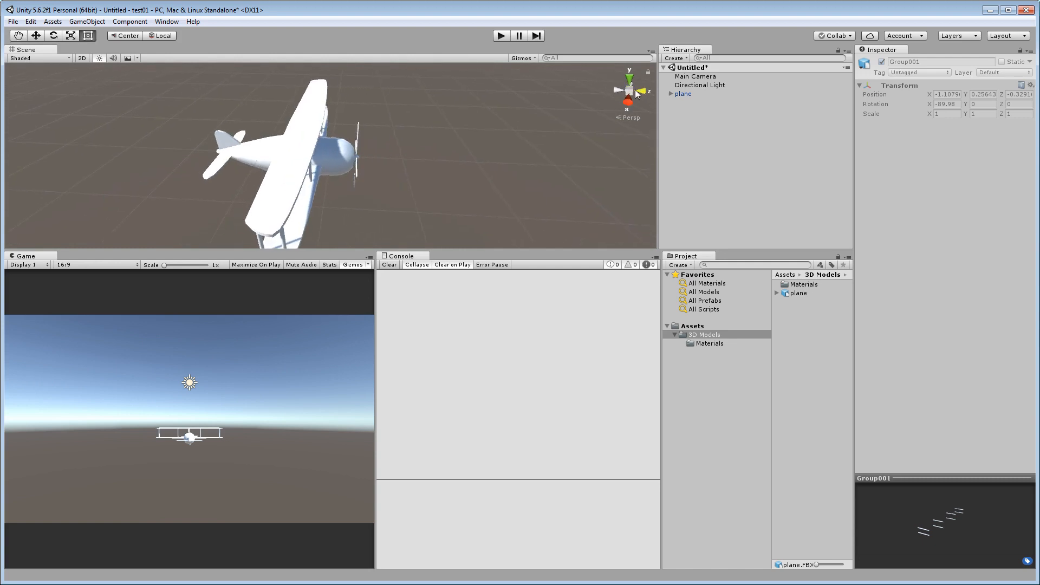
left_click(644, 96)
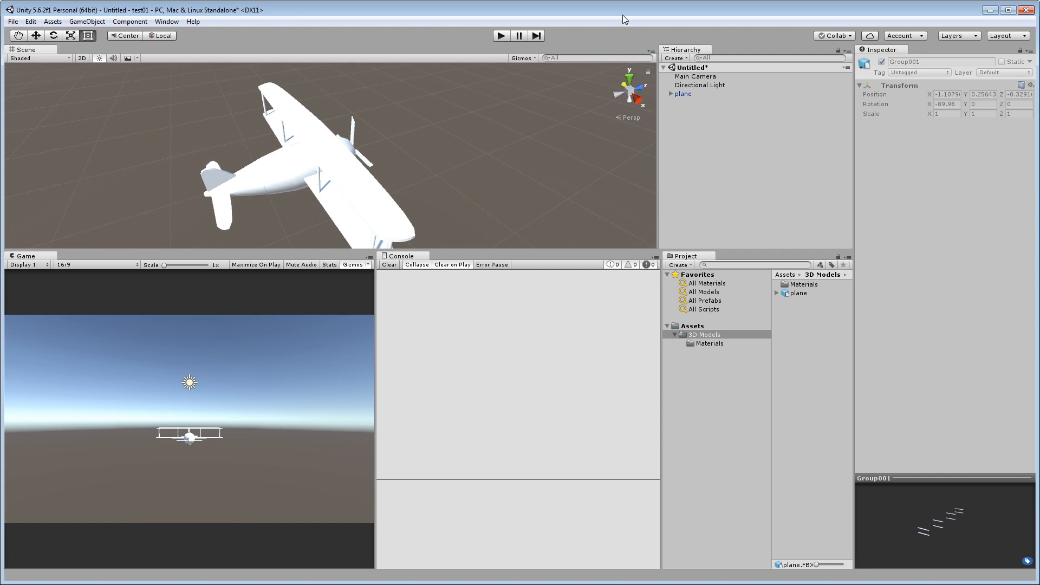
scroll(465, 115, "down", 3)
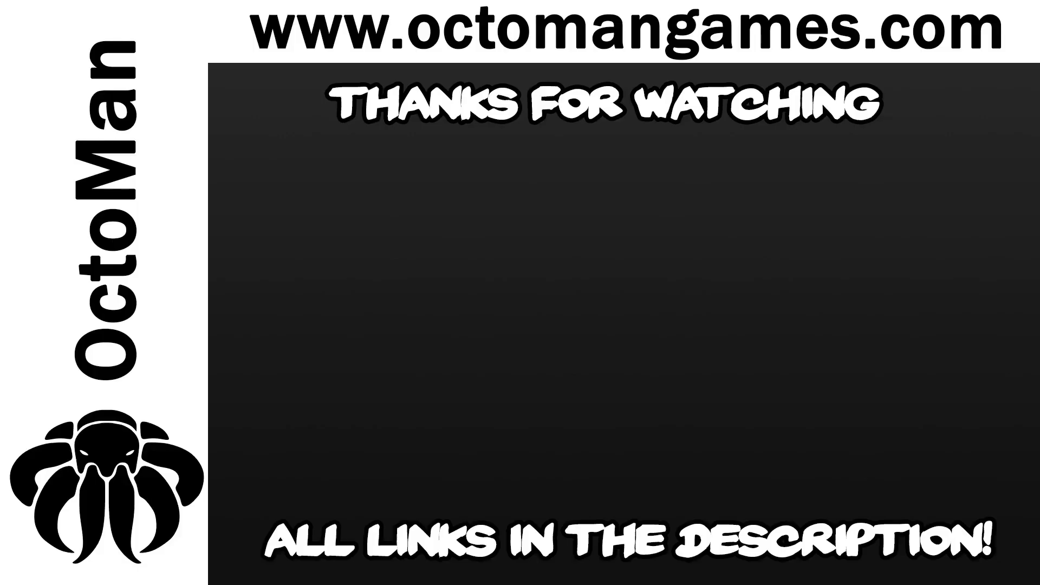